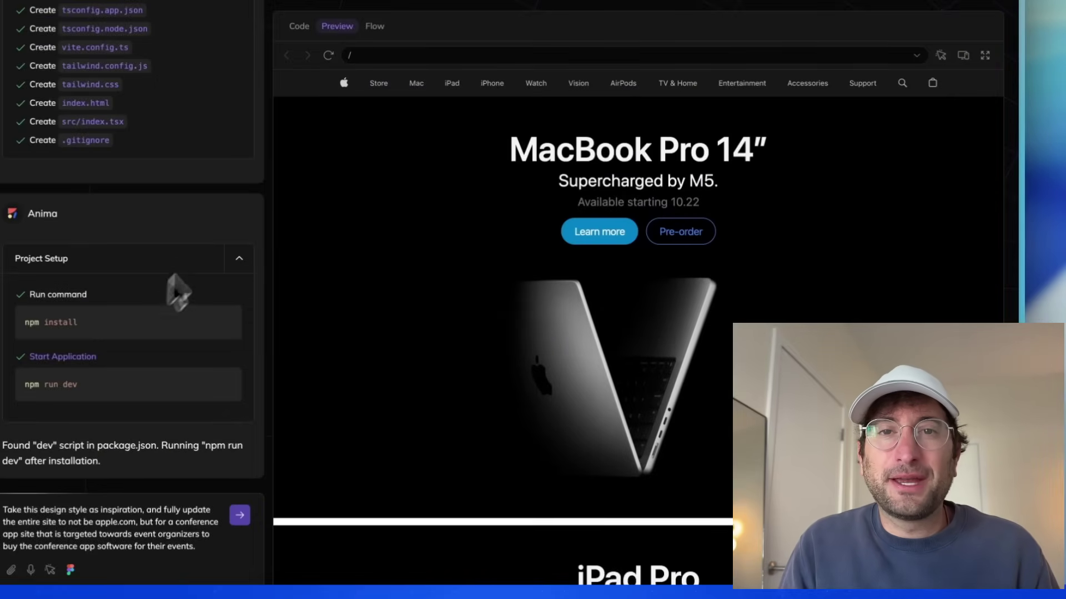
# - Start a Clone Website build of conferencetap.com, declaring rights to its content
pyautogui.scroll(15, 91, 139)
pyautogui.scroll(-15, 89, 136)
pyautogui.scroll(-20, 559, 228)
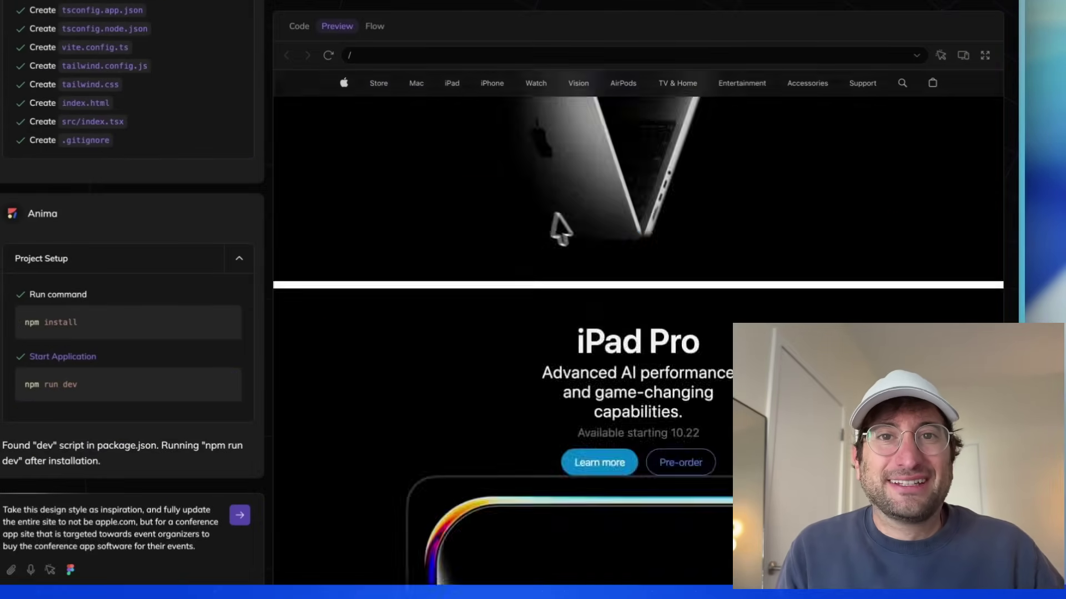
pyautogui.scroll(20, 578, 219)
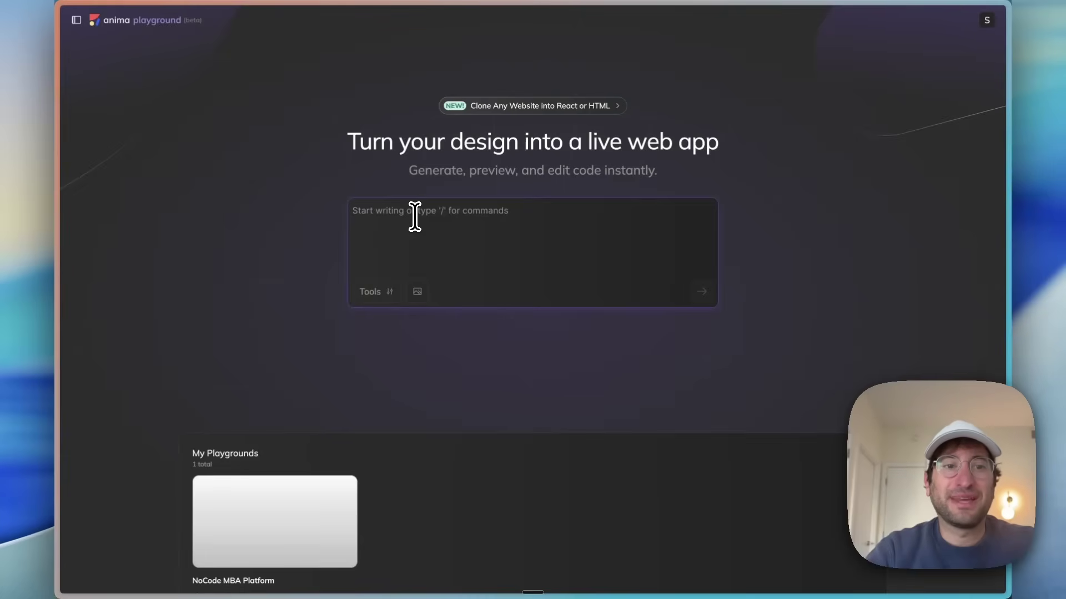
pyautogui.write('/')
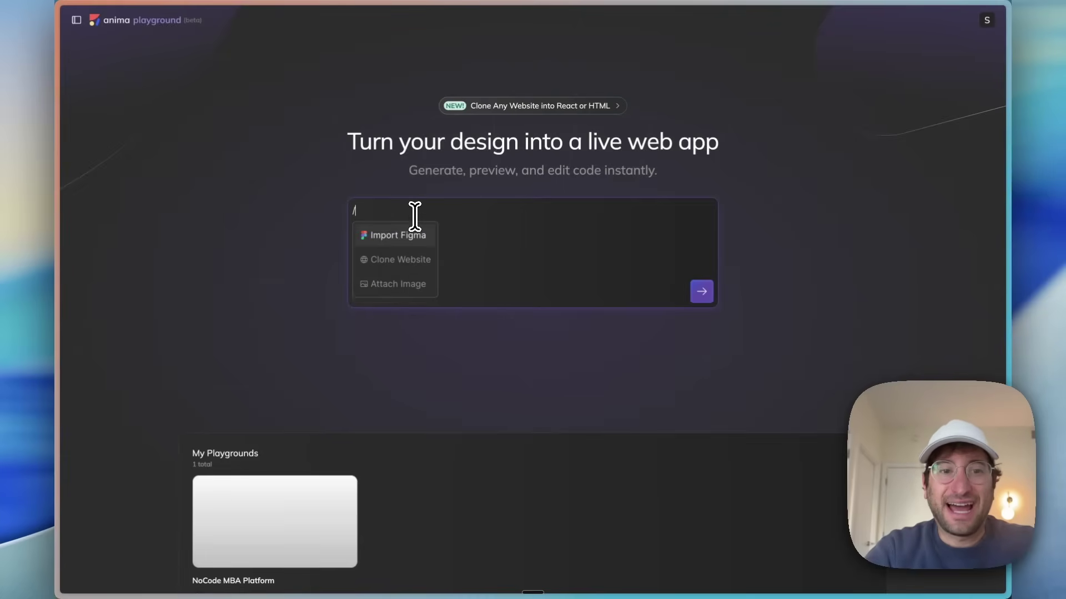
pyautogui.click(393, 261)
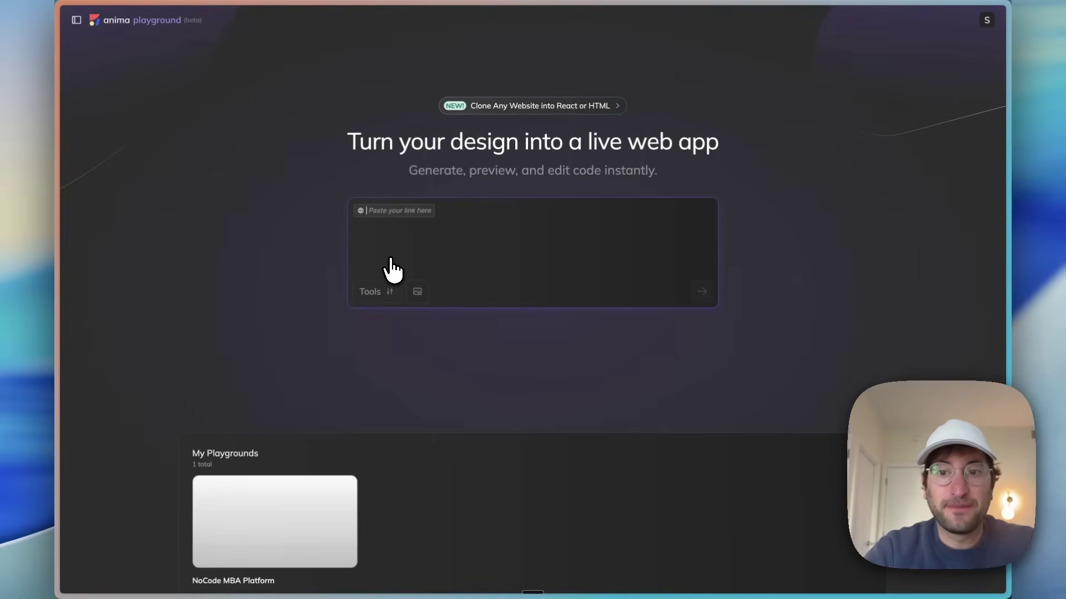
pyautogui.write('conferencetap.com')
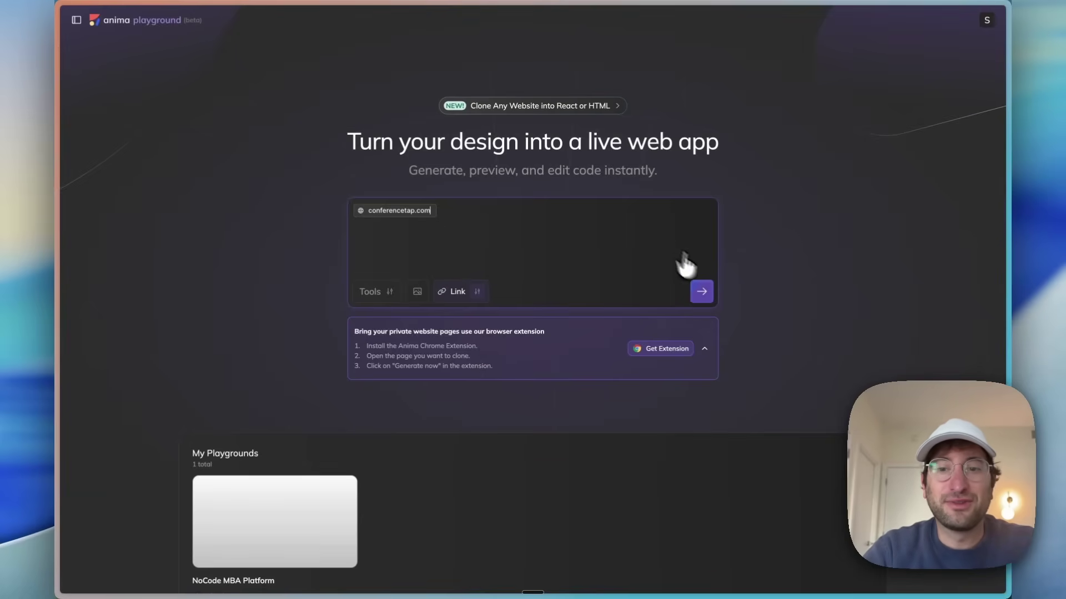
pyautogui.click(702, 292)
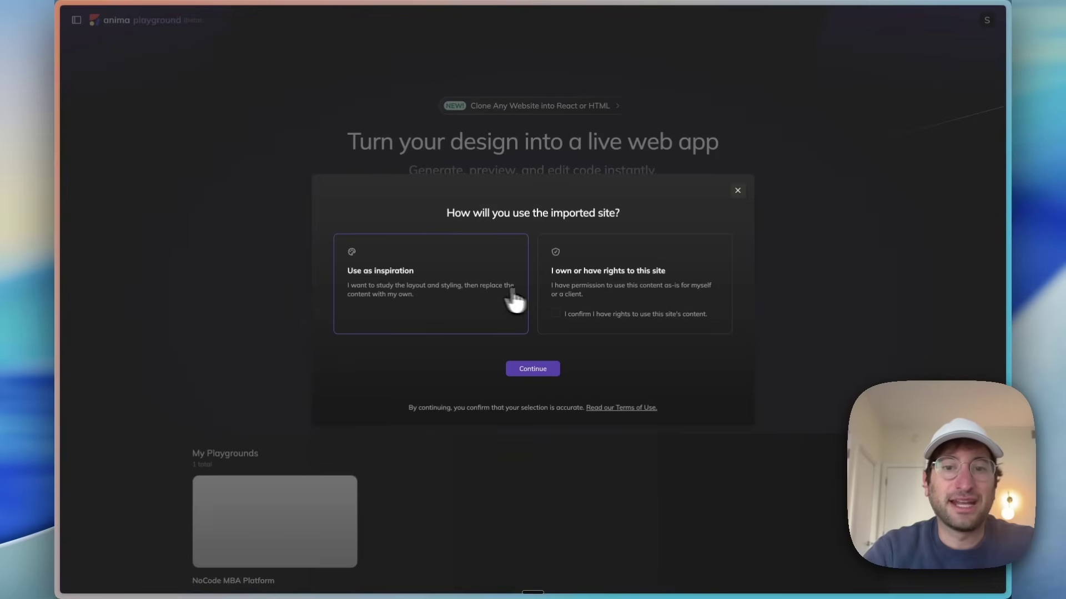
pyautogui.click(619, 280)
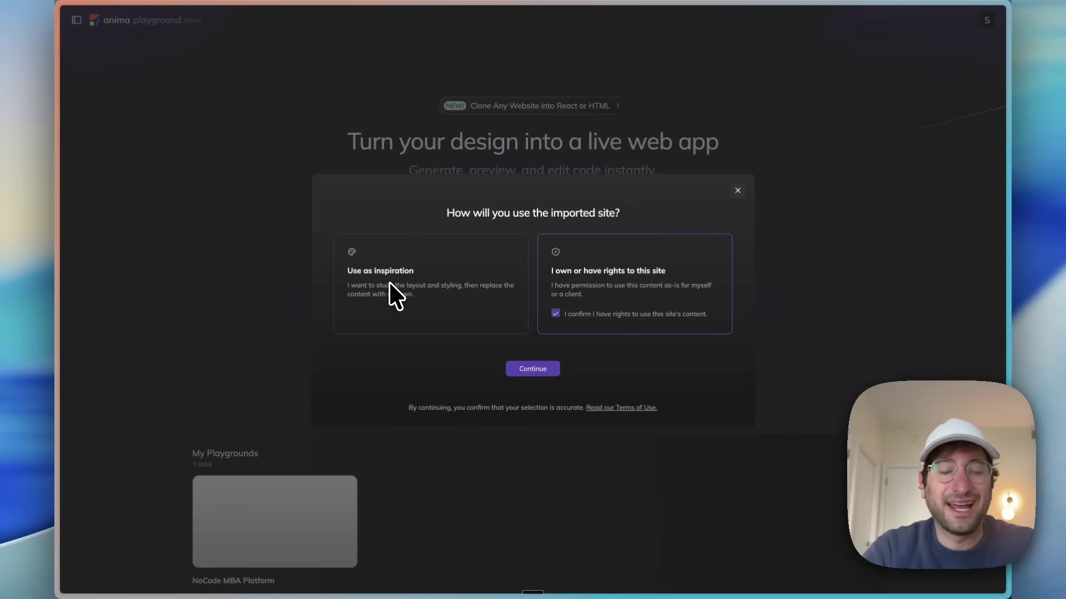
pyautogui.click(521, 370)
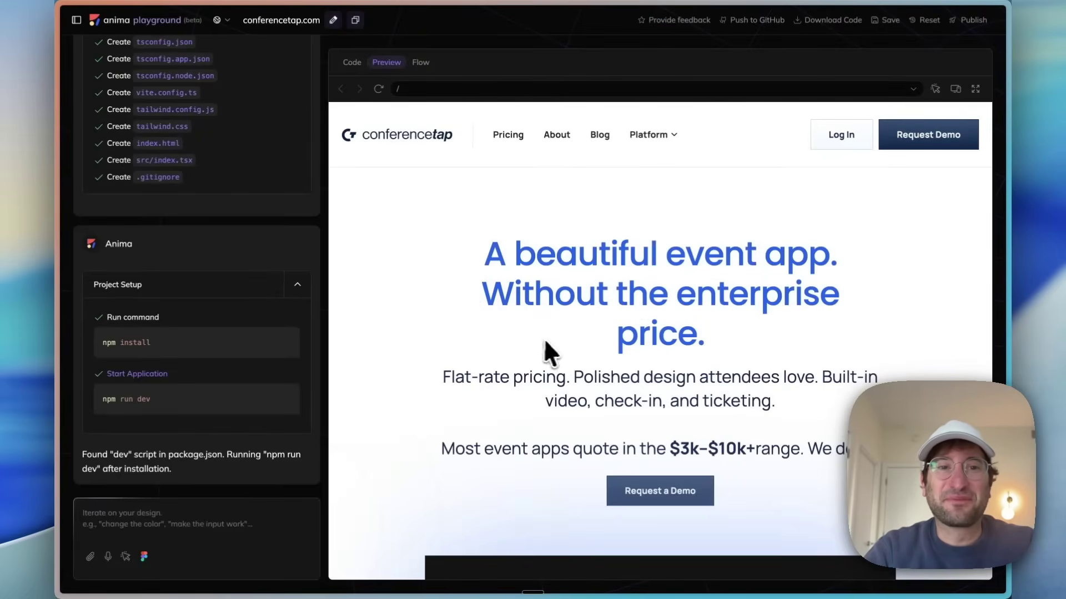
# - Scroll through the cloned site's hero, feature, ticketing and pricing sections in the preview
pyautogui.scroll(-10, 512, 357)
pyautogui.scroll(-7, 484, 349)
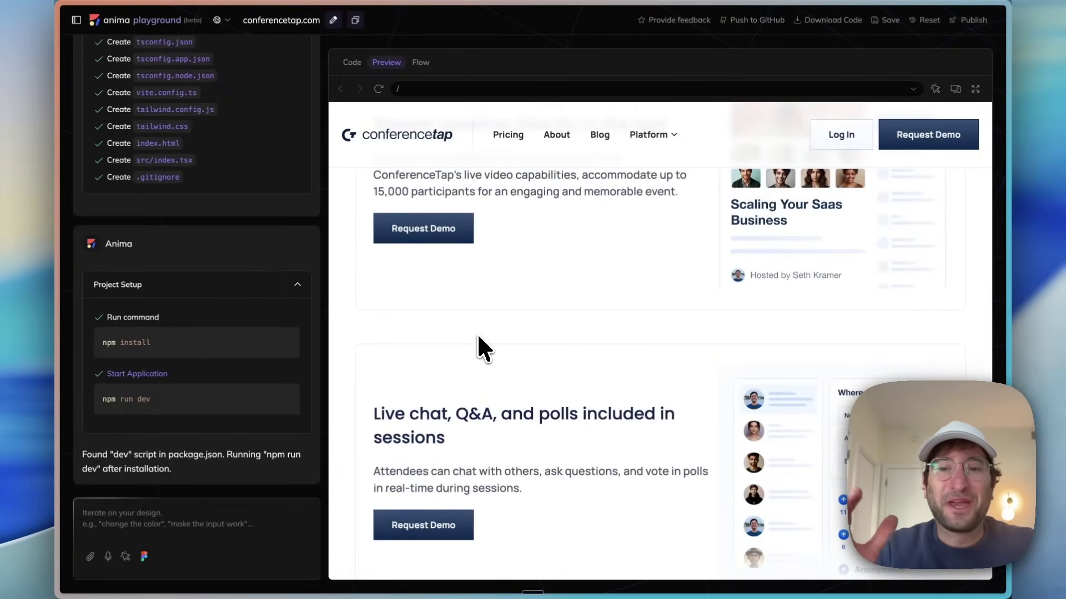
pyautogui.scroll(-10, 479, 336)
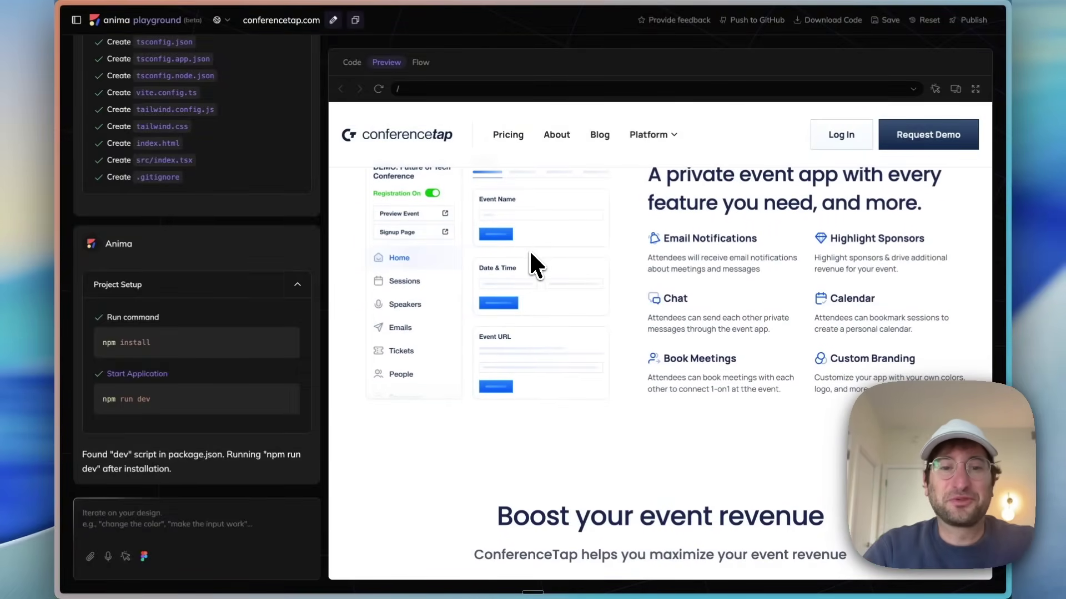
pyautogui.scroll(-8, 529, 248)
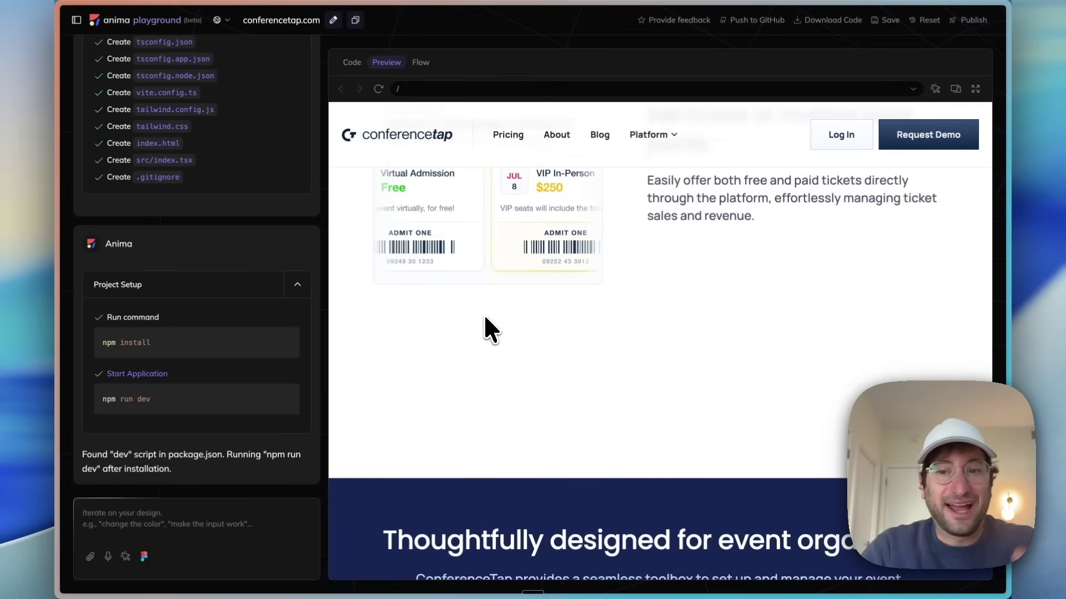
pyautogui.scroll(-5, 484, 316)
pyautogui.scroll(6, 484, 316)
pyautogui.moveTo(507, 258); pyautogui.dragTo(468, 331)
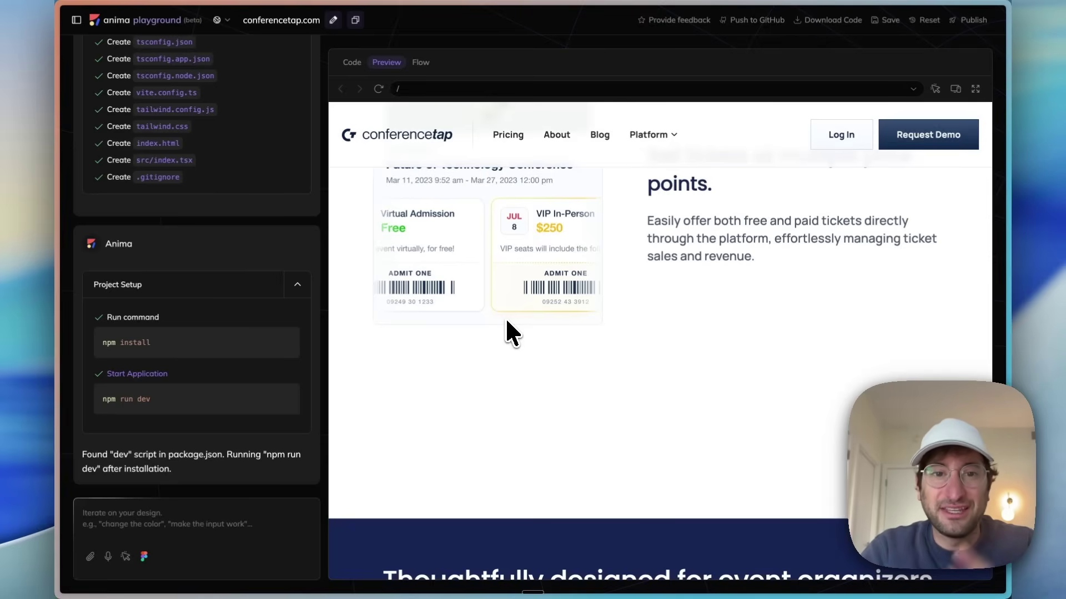
pyautogui.scroll(-12, 505, 319)
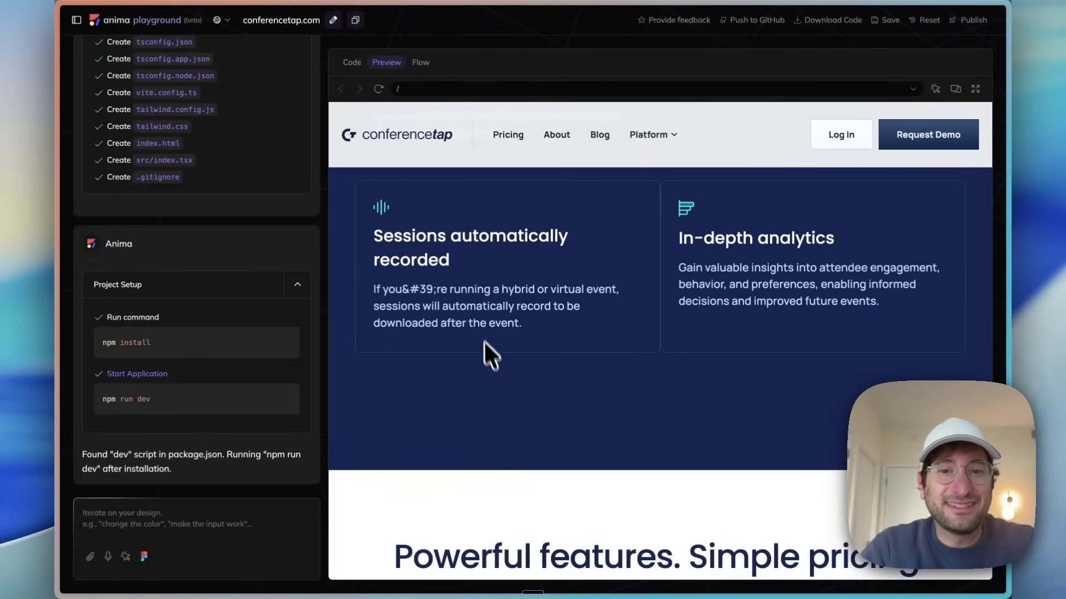
pyautogui.scroll(-10, 493, 361)
pyautogui.scroll(15, 492, 344)
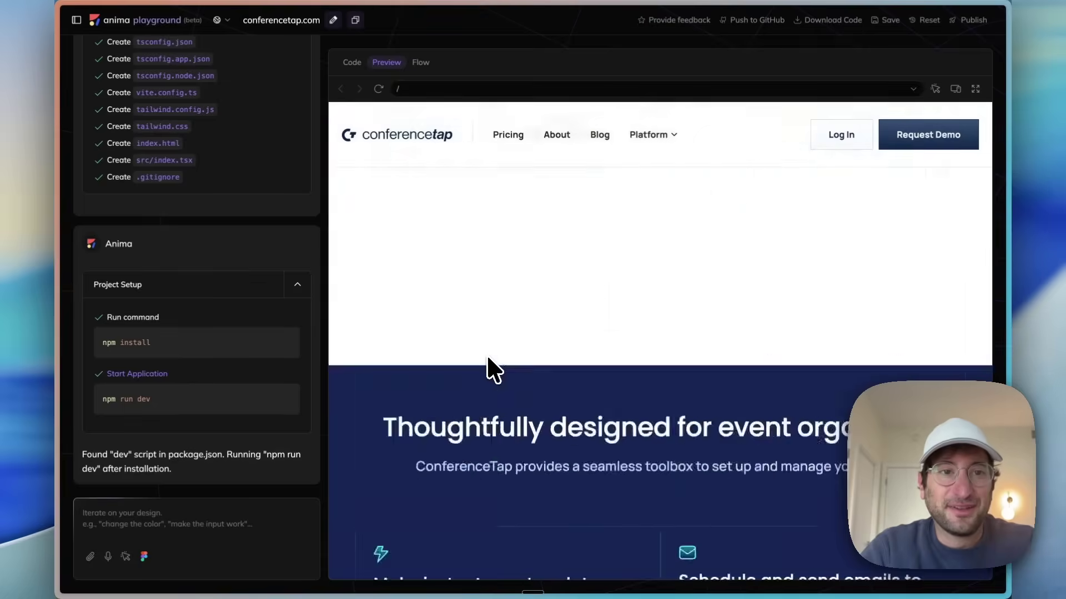
pyautogui.scroll(10, 492, 372)
pyautogui.click(360, 65)
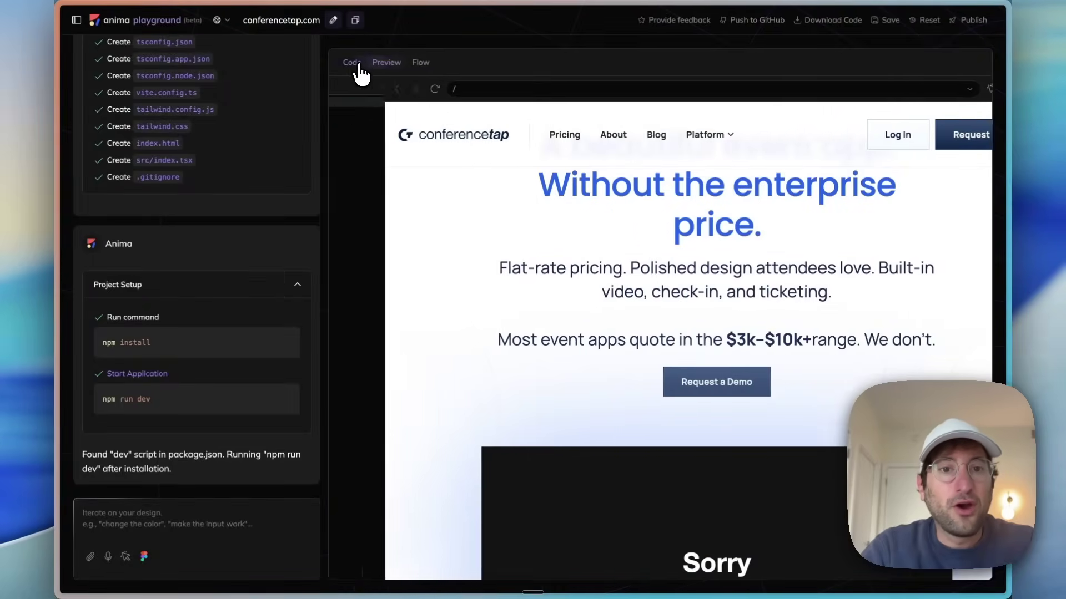
pyautogui.click(411, 273)
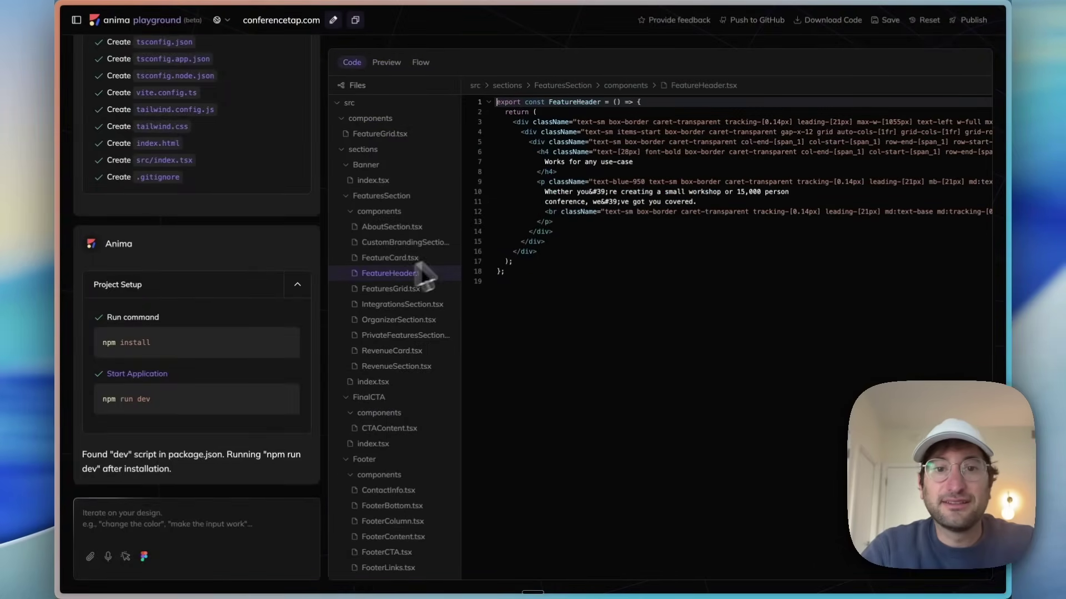
pyautogui.click(408, 259)
pyautogui.click(401, 305)
pyautogui.click(397, 320)
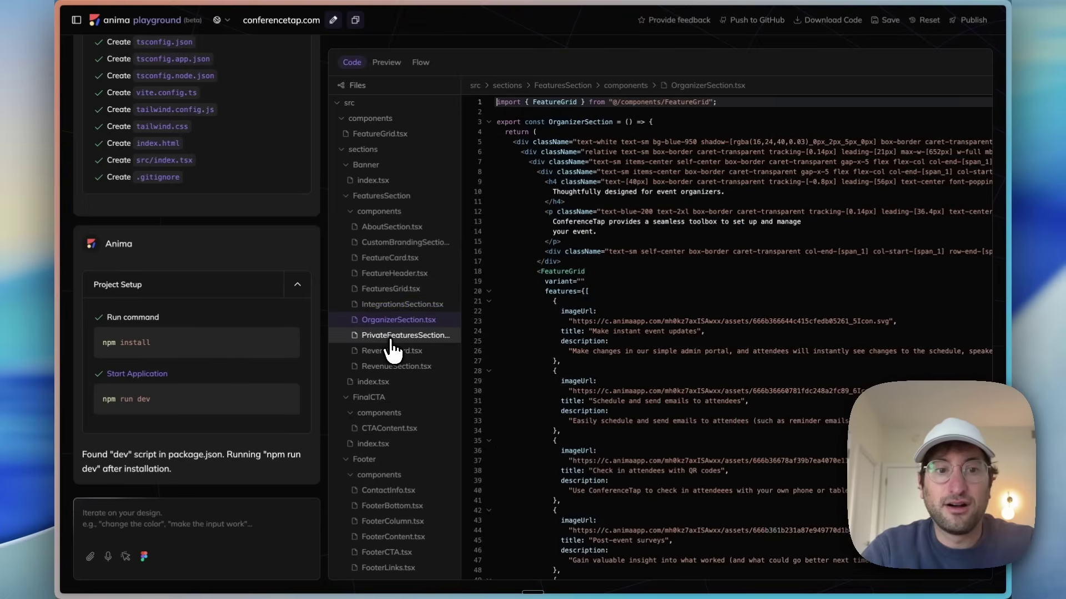
pyautogui.click(394, 351)
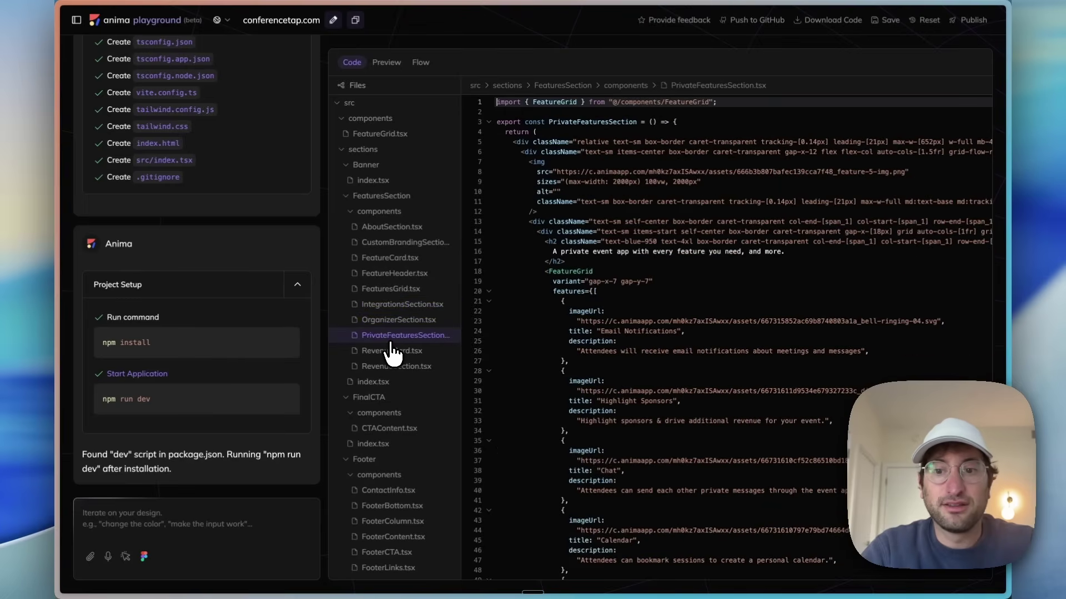
pyautogui.click(386, 62)
pyautogui.scroll(2, 589, 344)
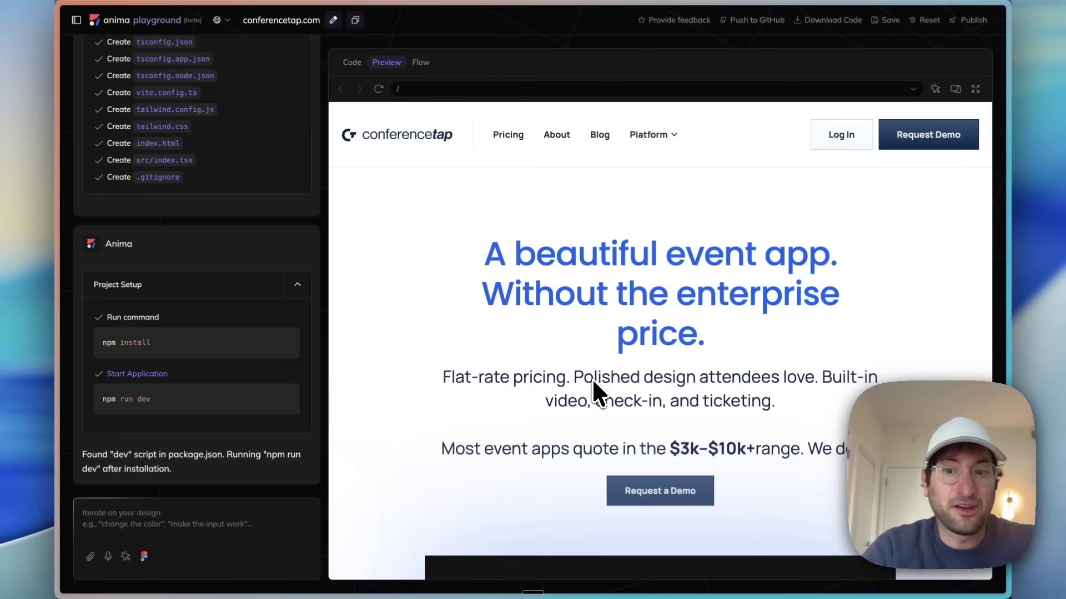
pyautogui.click(352, 63)
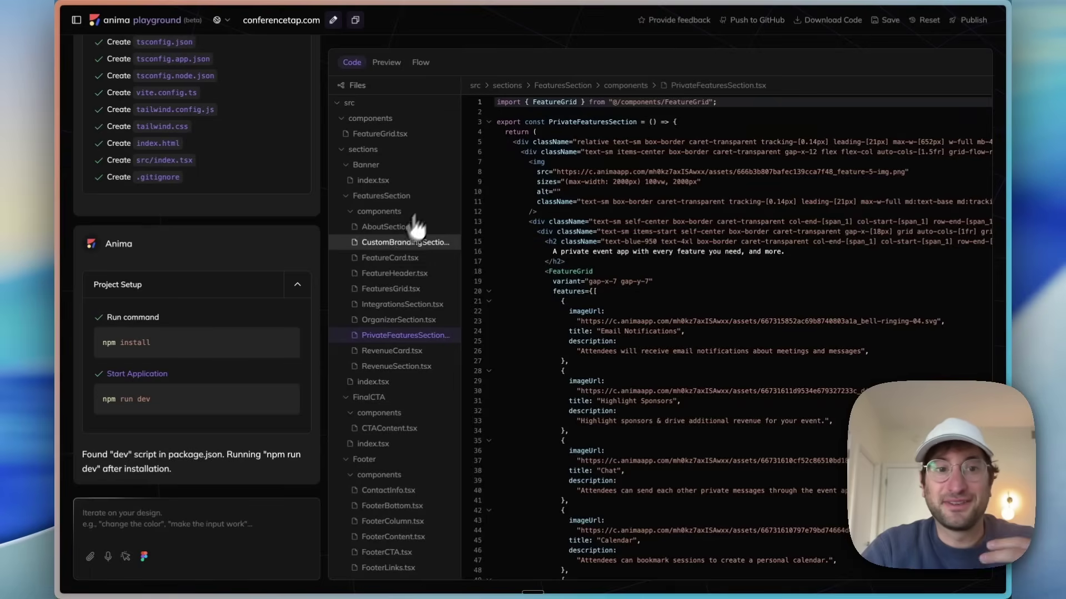
pyautogui.click(392, 244)
pyautogui.scroll(-8, 391, 250)
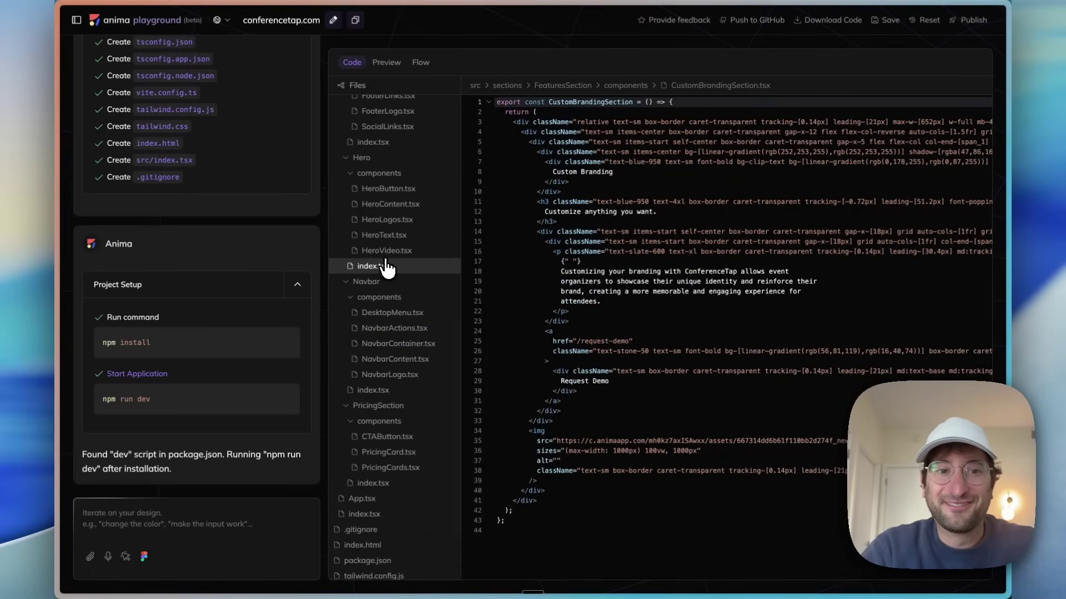
pyautogui.click(386, 250)
pyautogui.scroll(-2, 391, 311)
pyautogui.click(389, 371)
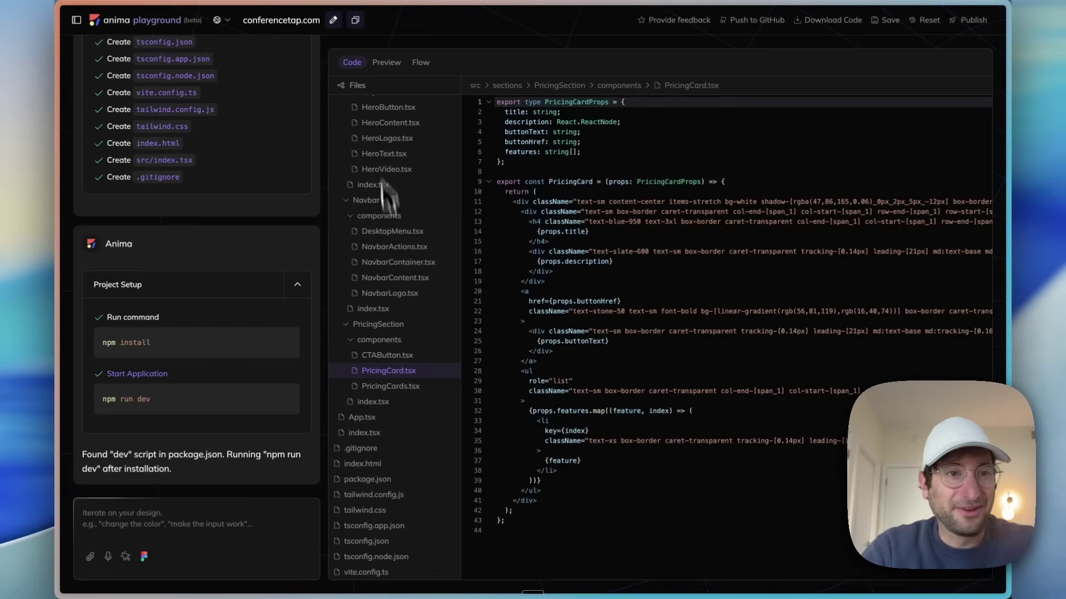
pyautogui.click(387, 63)
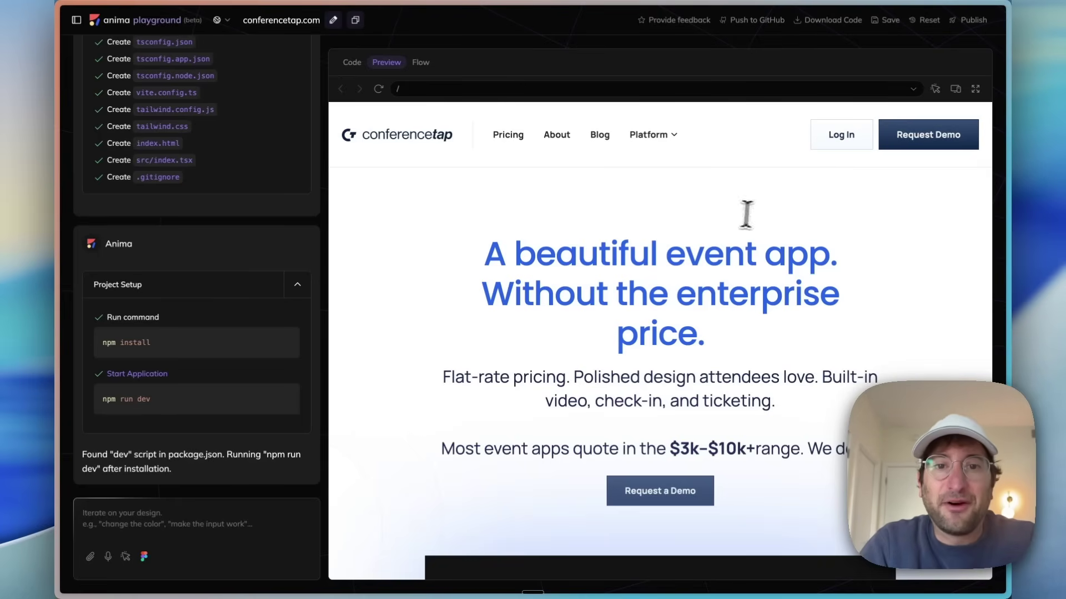
# - Select the hero's Request a Demo button with the element picker
pyautogui.scroll(-20, 594, 187)
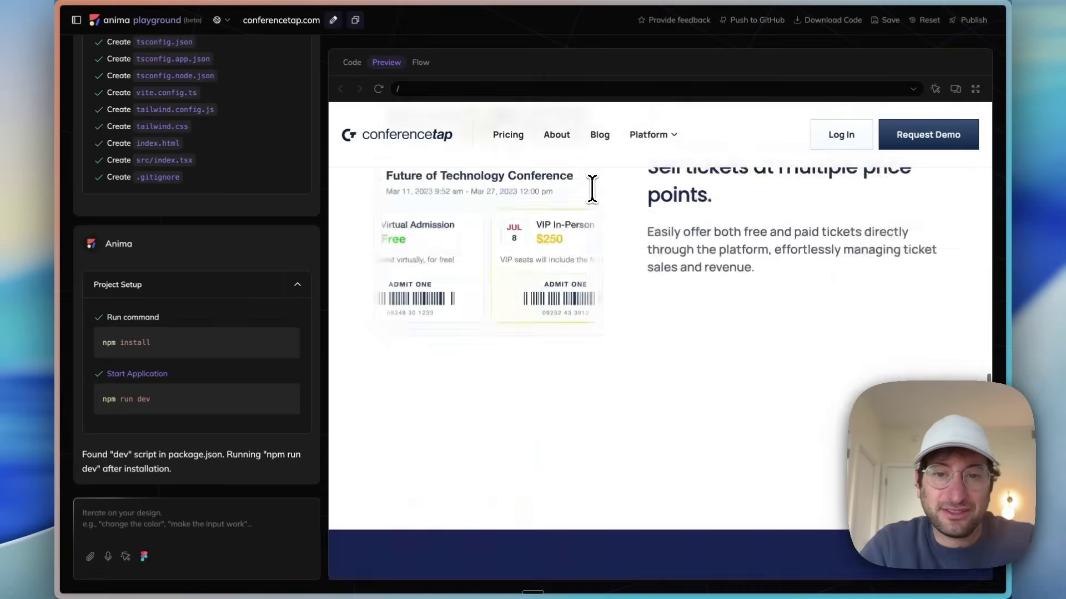
pyautogui.scroll(15, 592, 189)
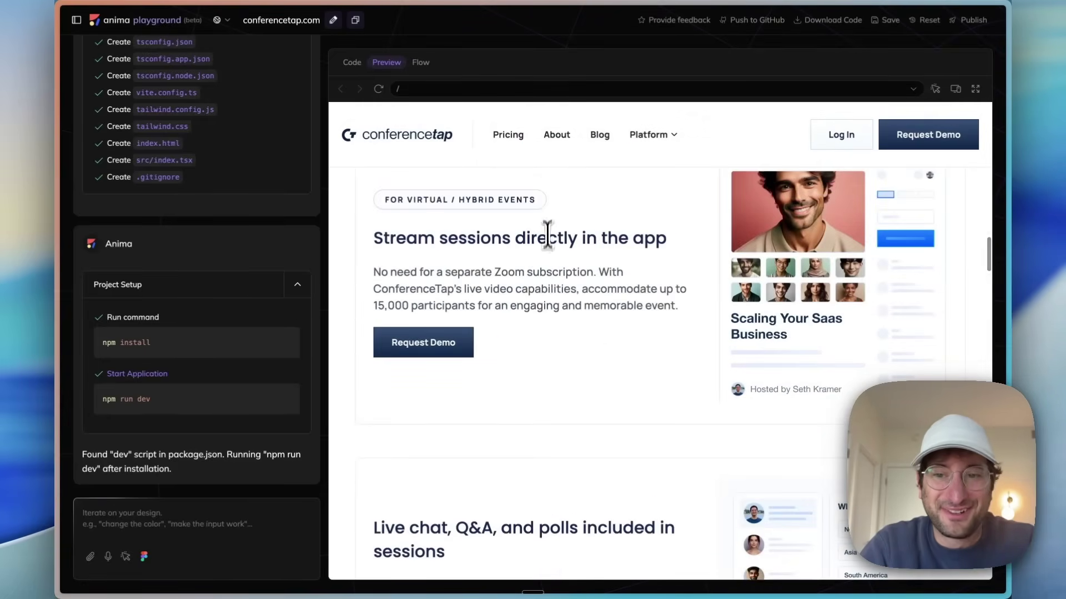
pyautogui.scroll(10, 550, 245)
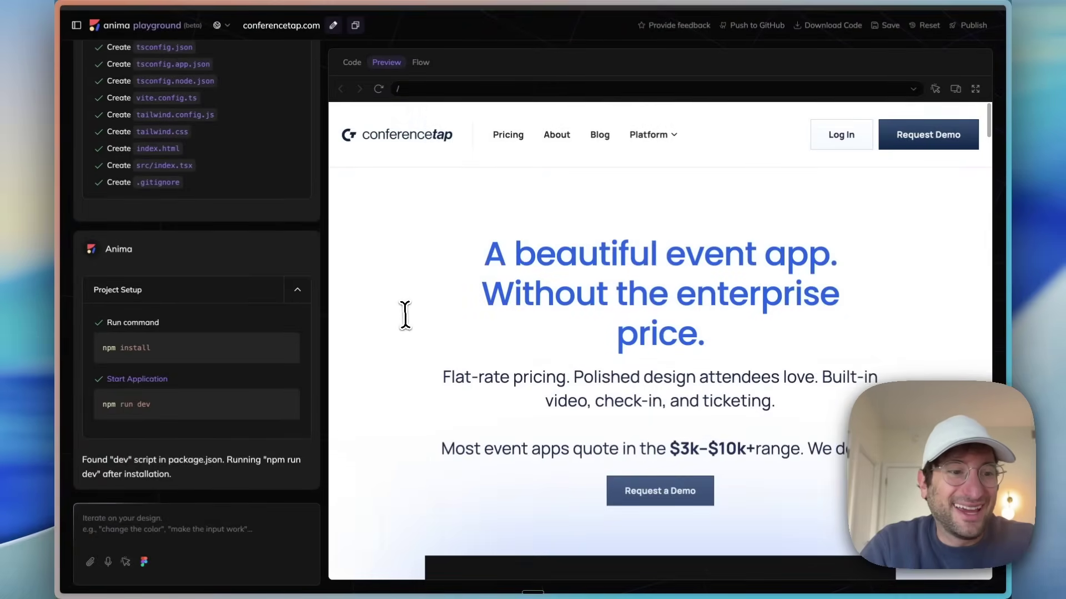
pyautogui.scroll(-1, 530, 350)
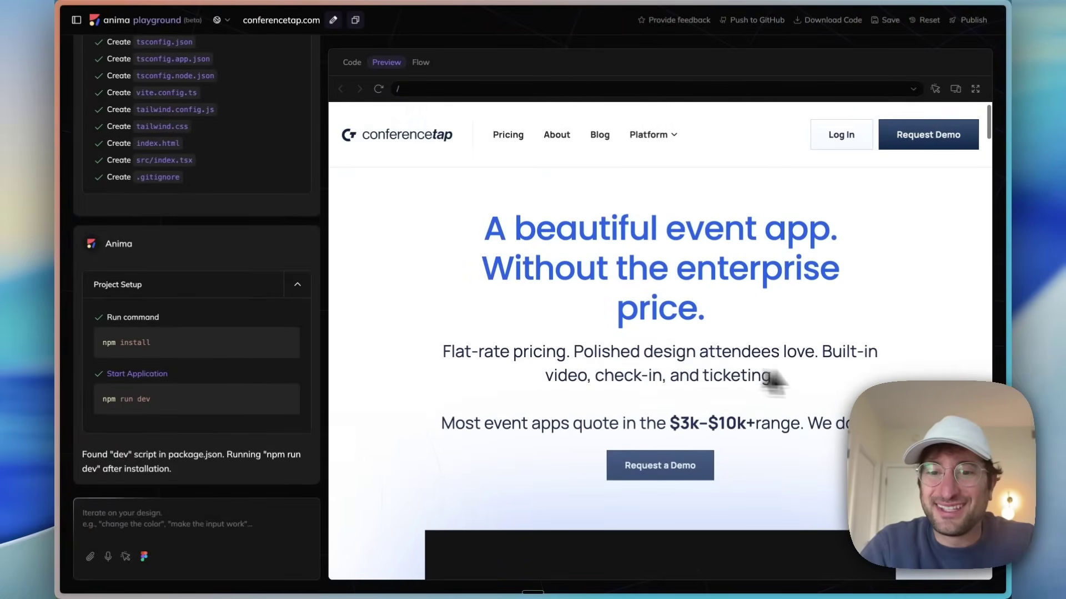
pyautogui.scroll(1, 832, 377)
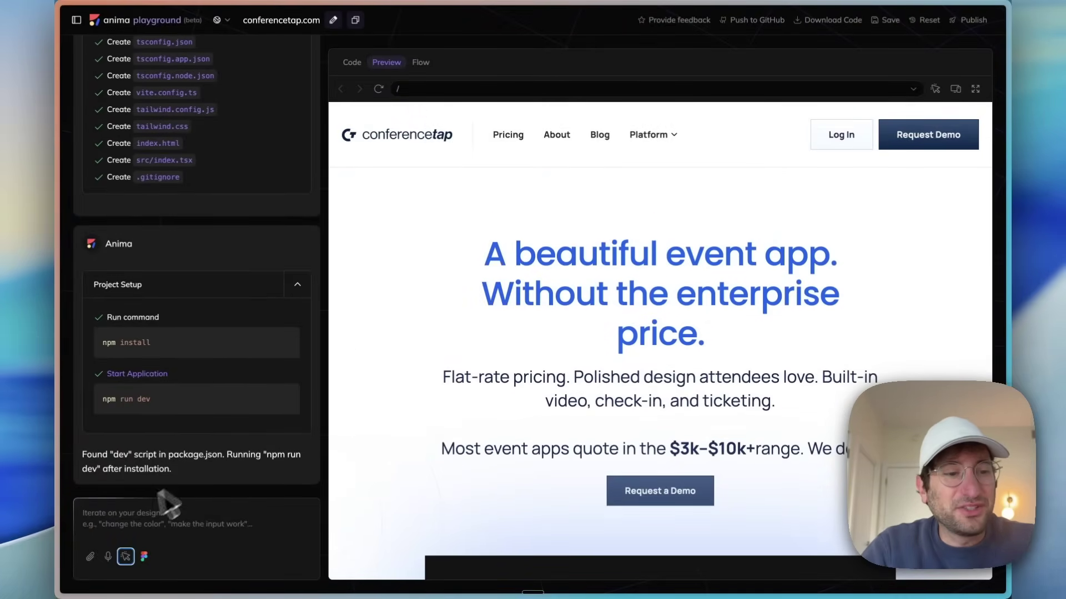
pyautogui.click(126, 556)
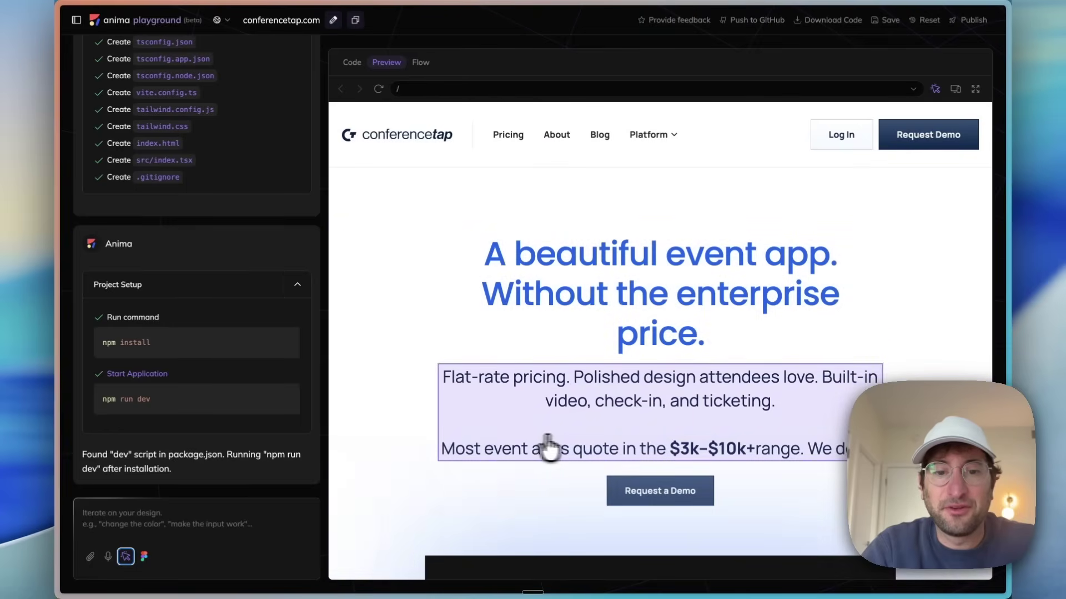
pyautogui.scroll(-2, 555, 444)
pyautogui.click(611, 431)
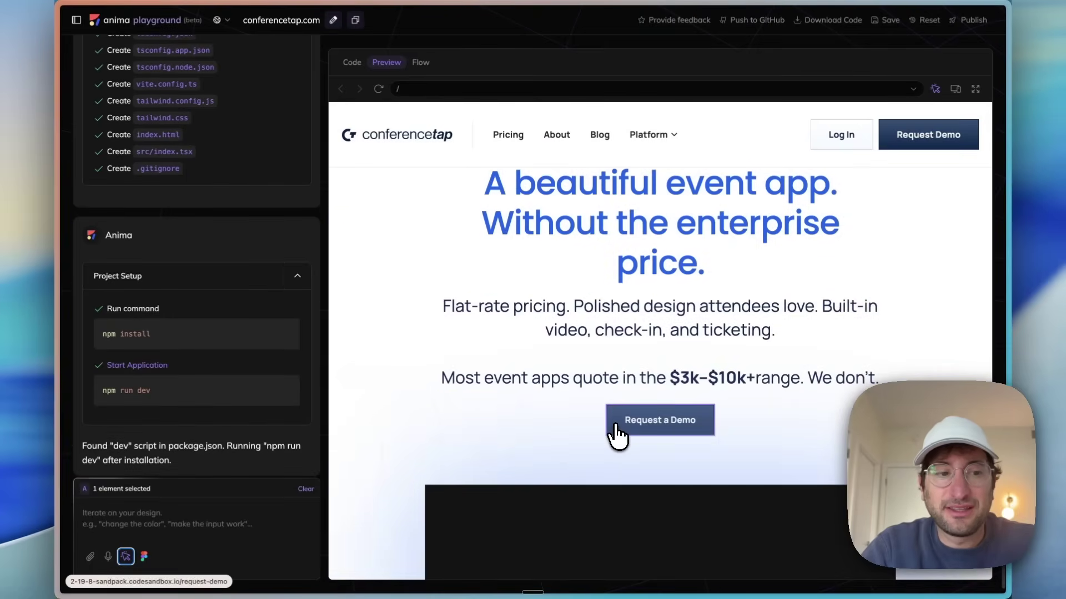
# - Ask 'Can we make the button pop a bit more?' and review the restyled button
pyautogui.write('Can we make the button po')
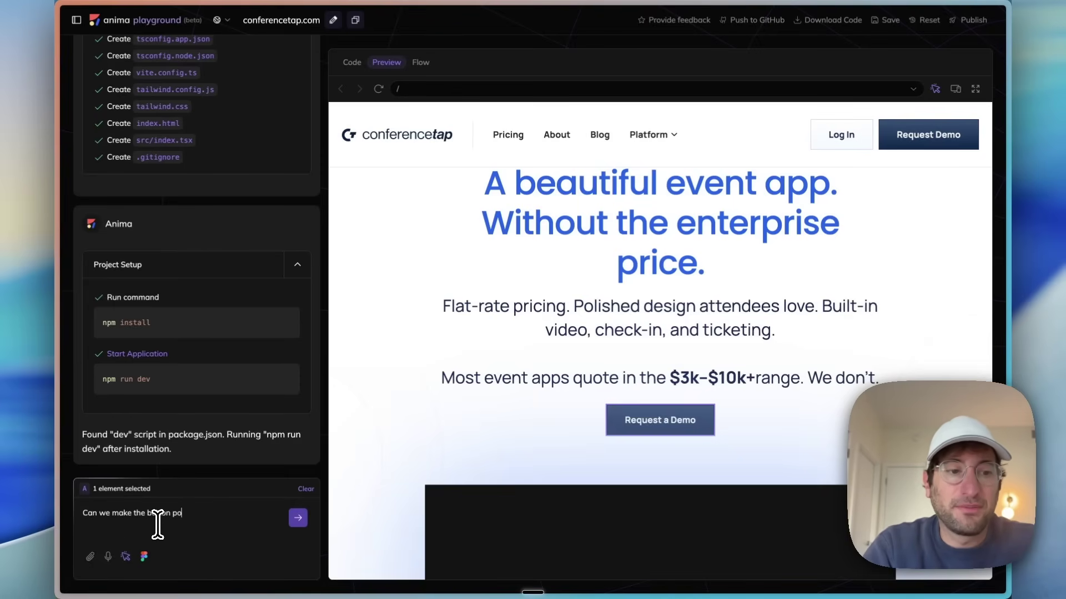
pyautogui.write('p a bit more?')
pyautogui.click(298, 519)
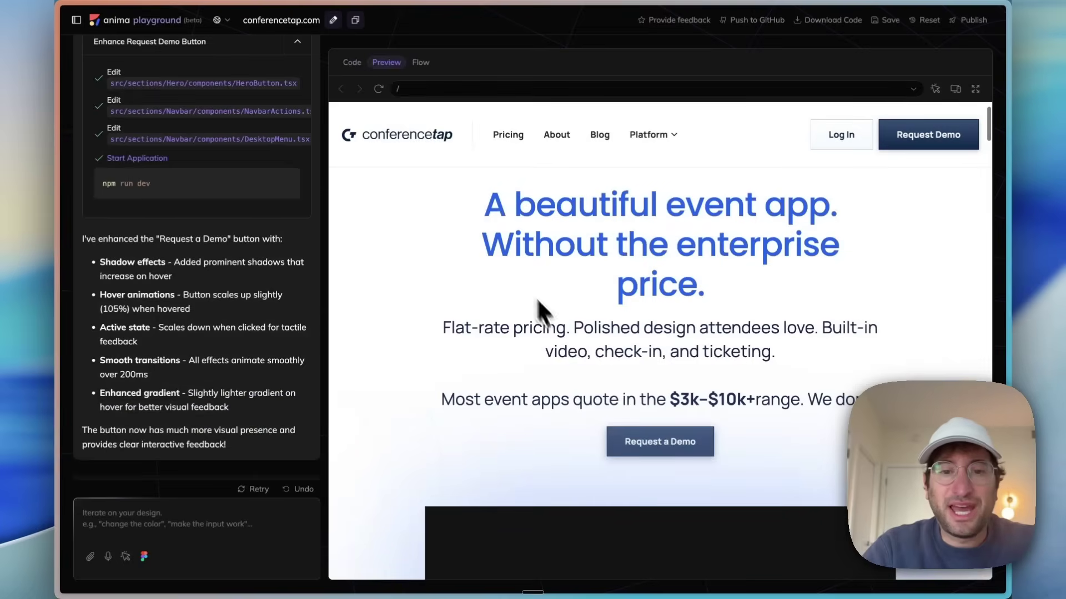
pyautogui.scroll(-1, 593, 454)
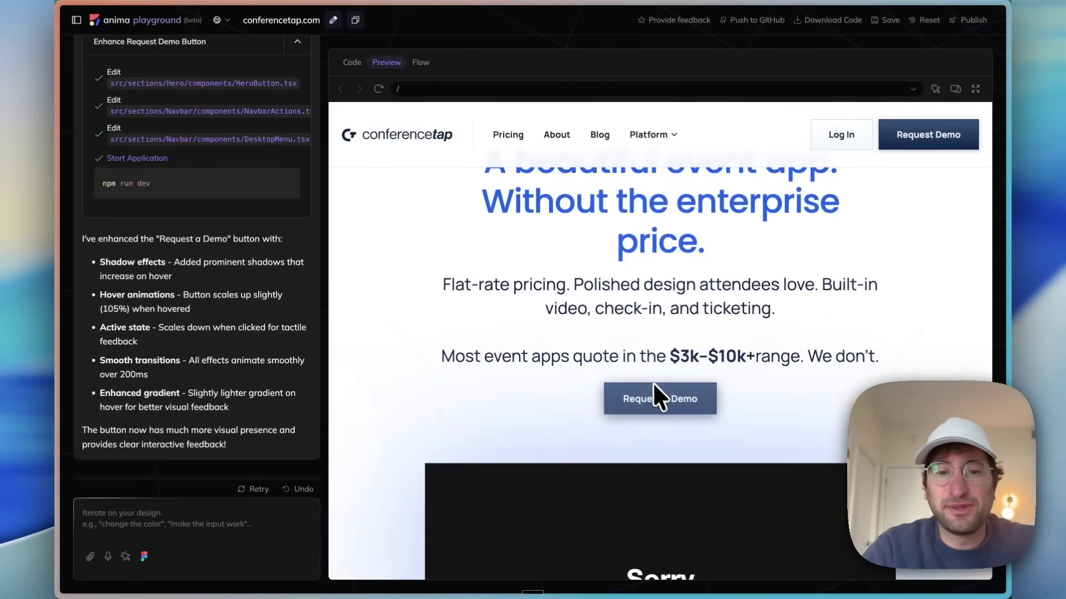
pyautogui.scroll(-10, 502, 472)
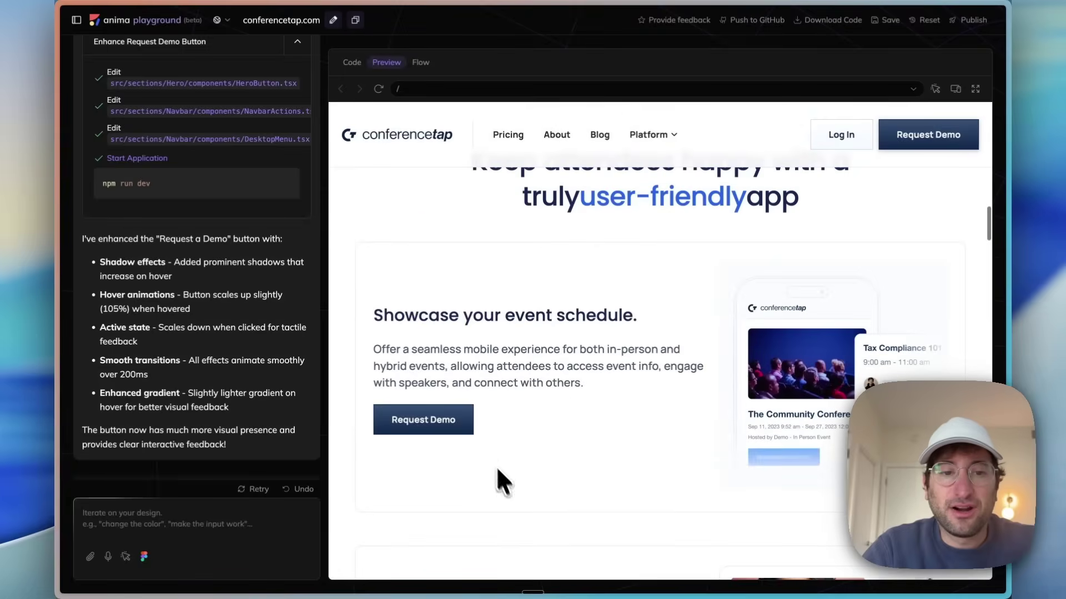
pyautogui.scroll(10, 487, 360)
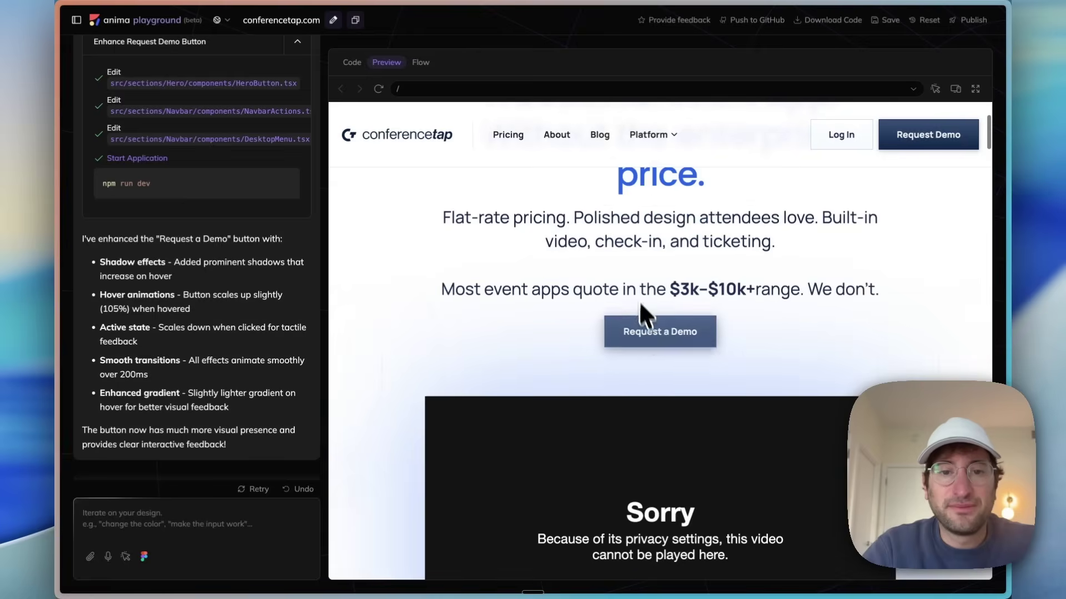
pyautogui.click(131, 517)
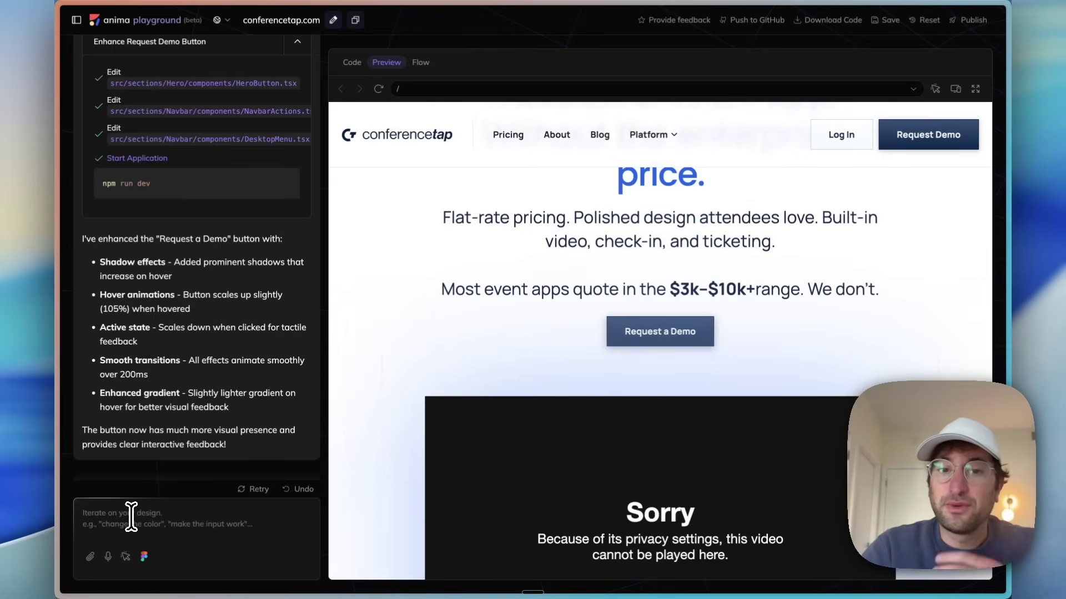
# - Request the same styling for all buttons on the page, then view the About page
pyautogui.write('Please apply the same styling to all buttons on the page')
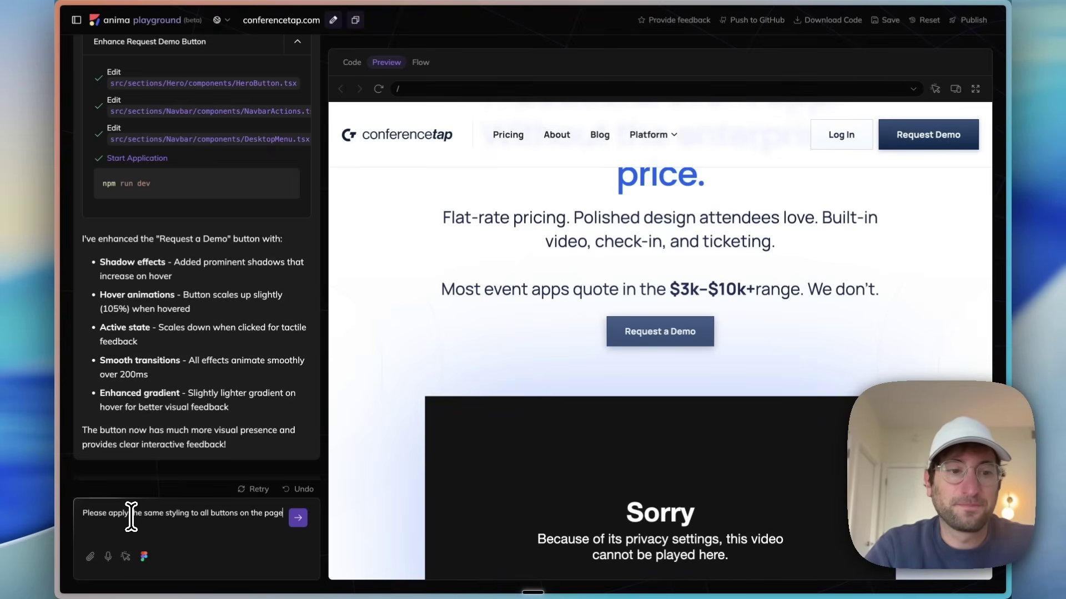
pyautogui.press('Return')
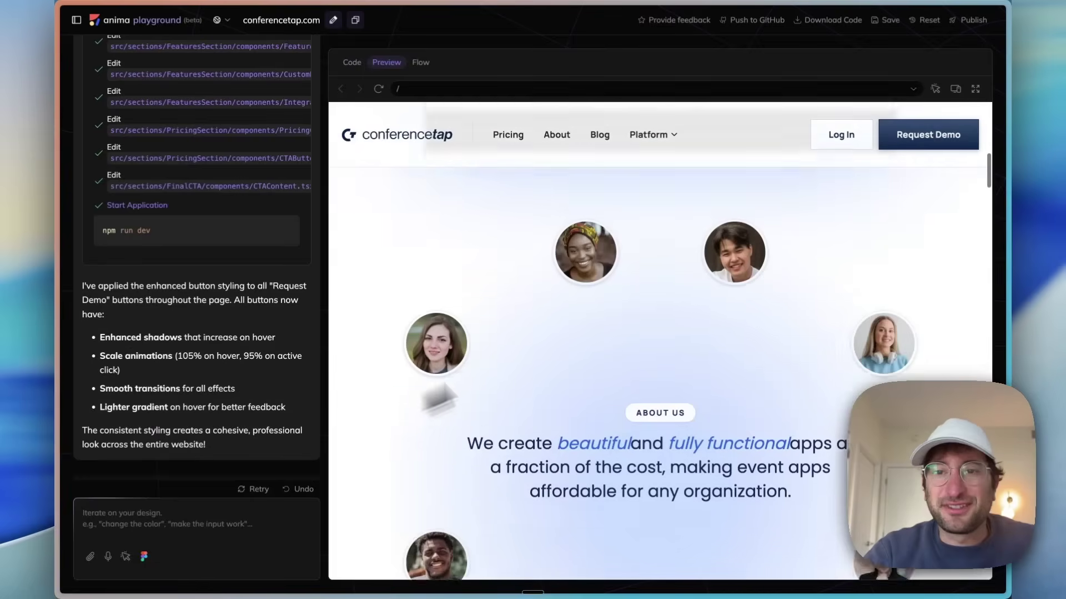
pyautogui.scroll(2, 821, 173)
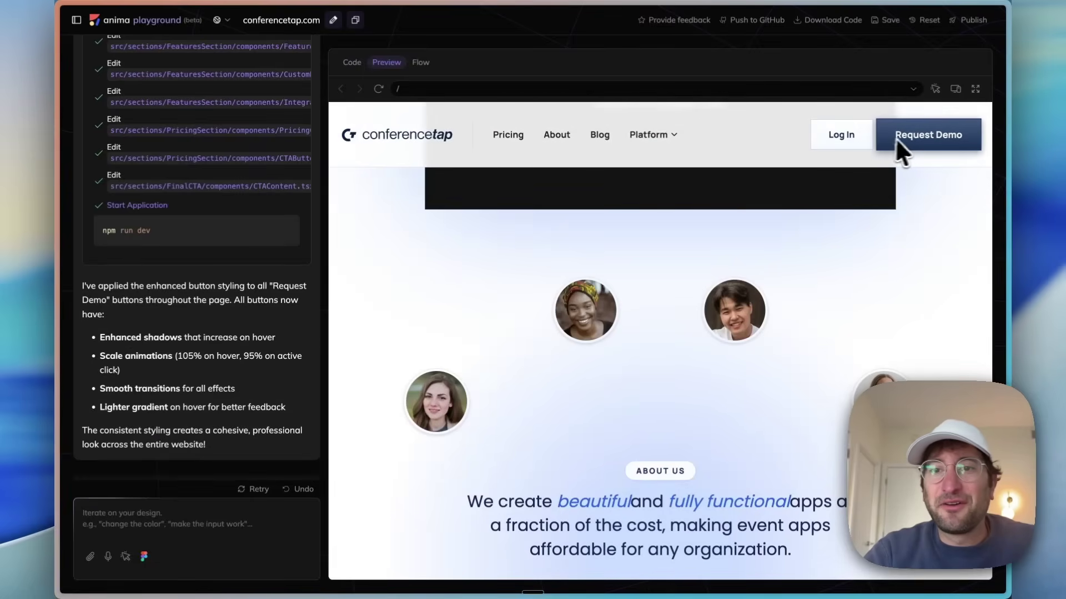
pyautogui.scroll(-10, 637, 404)
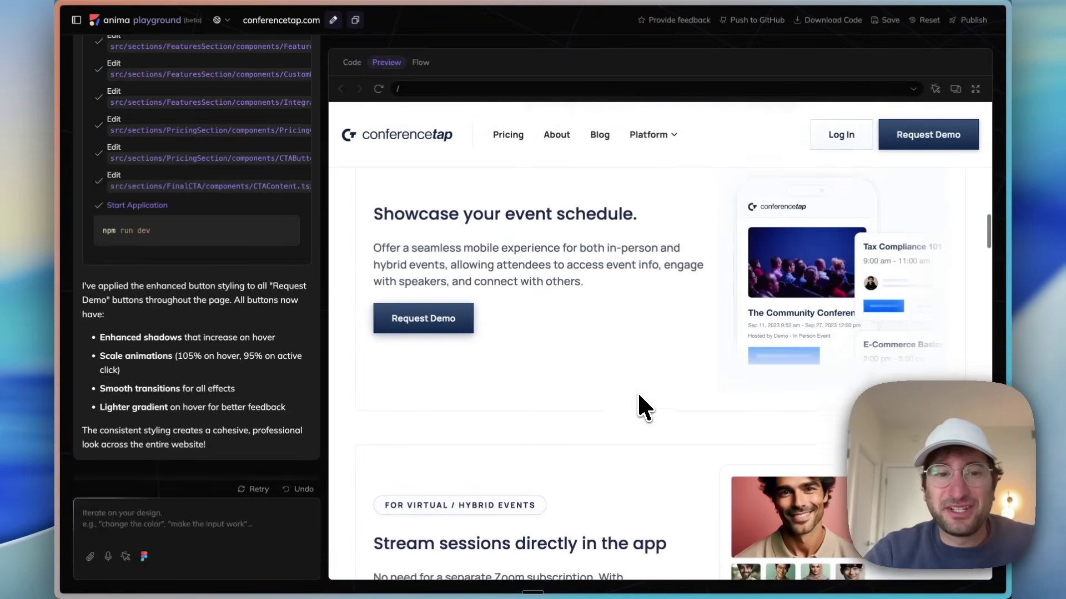
pyautogui.scroll(-10, 447, 332)
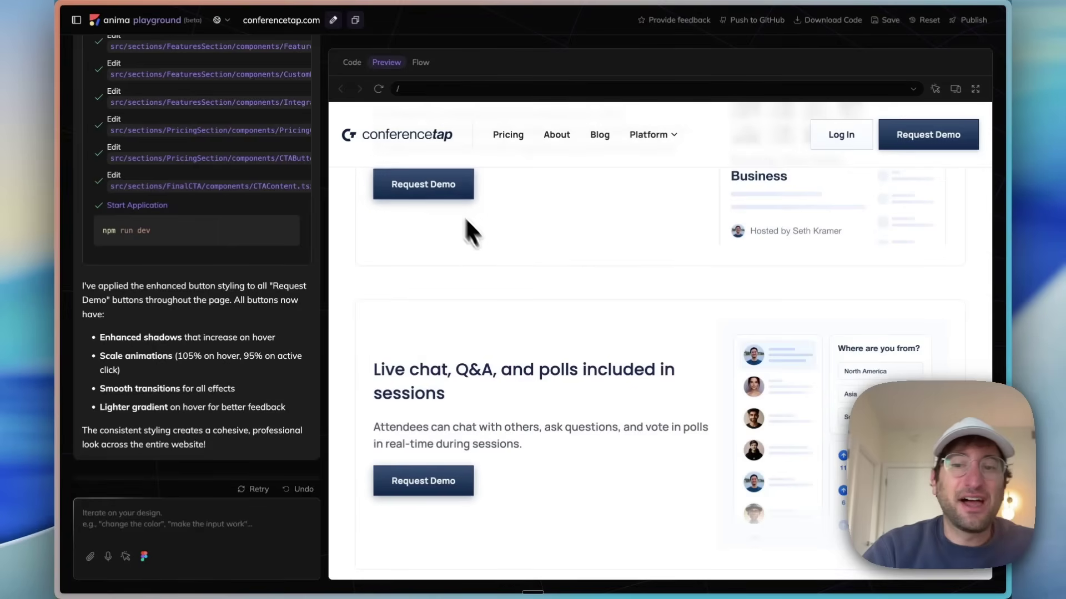
pyautogui.click(557, 135)
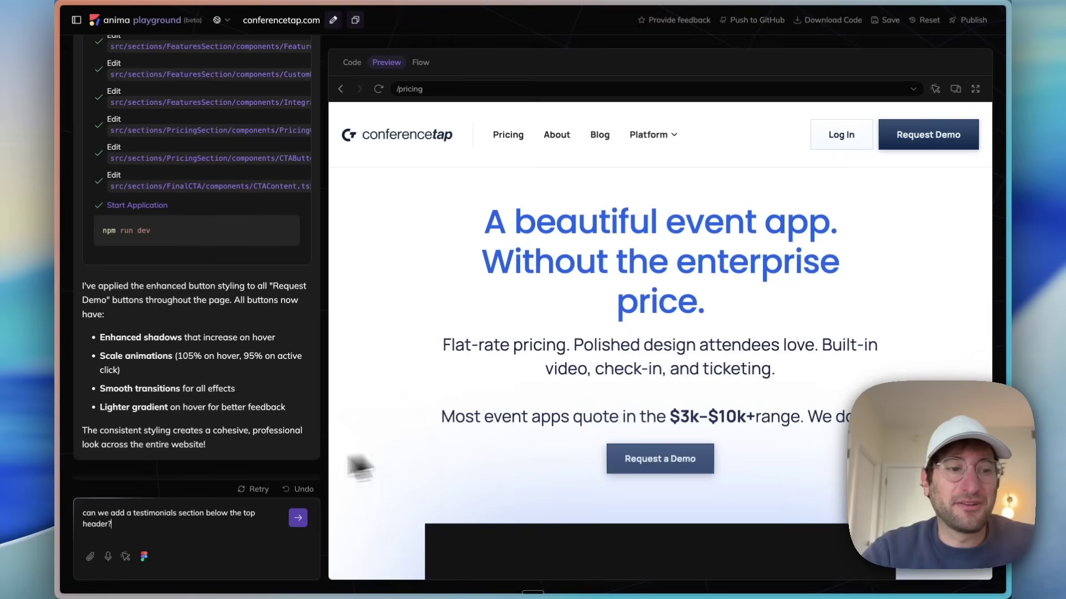
# - Request a testimonials section below the top header, then publish the site
pyautogui.moveTo(86, 513); pyautogui.dragTo(152, 522)
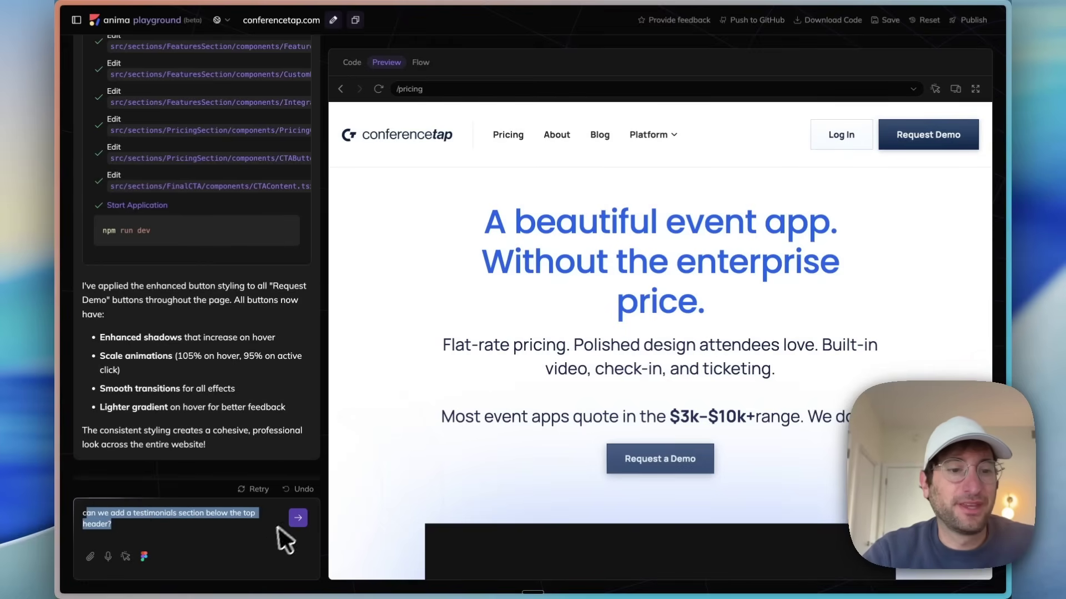
pyautogui.click(298, 518)
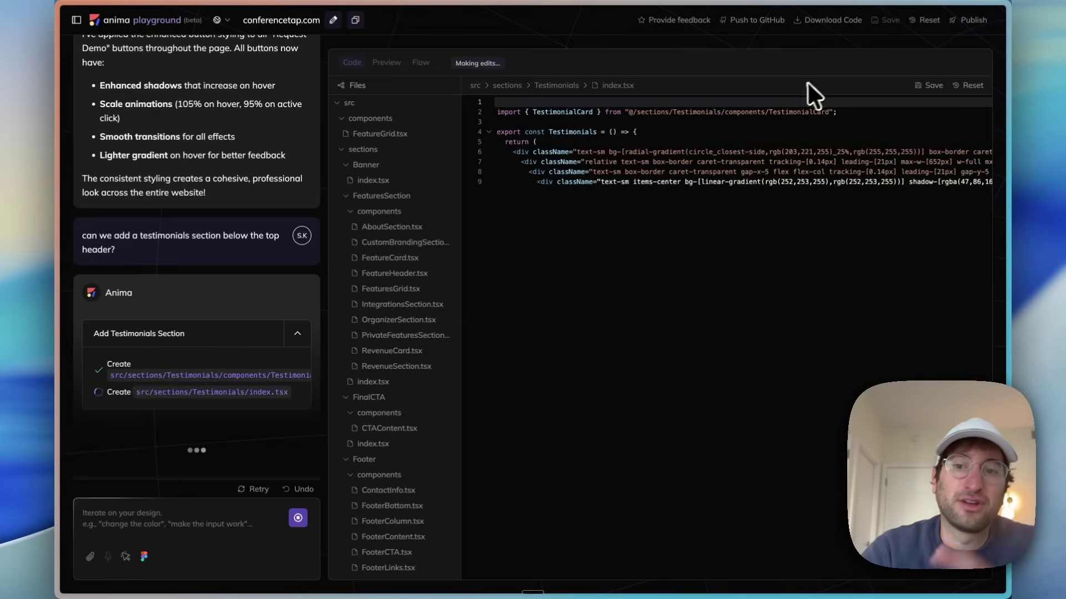
pyautogui.click(963, 23)
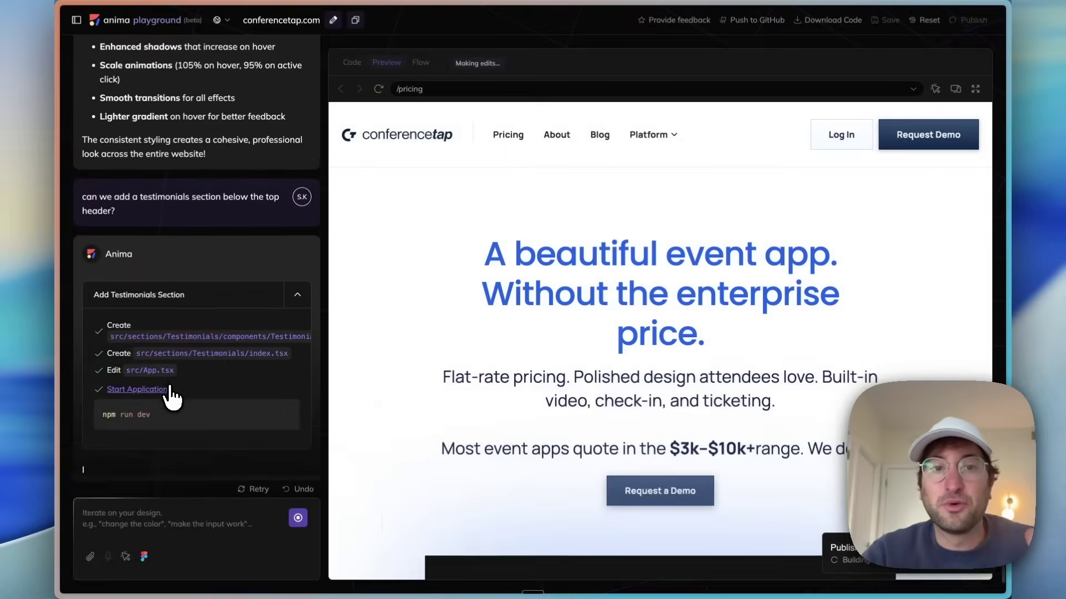
pyautogui.scroll(-10, 515, 384)
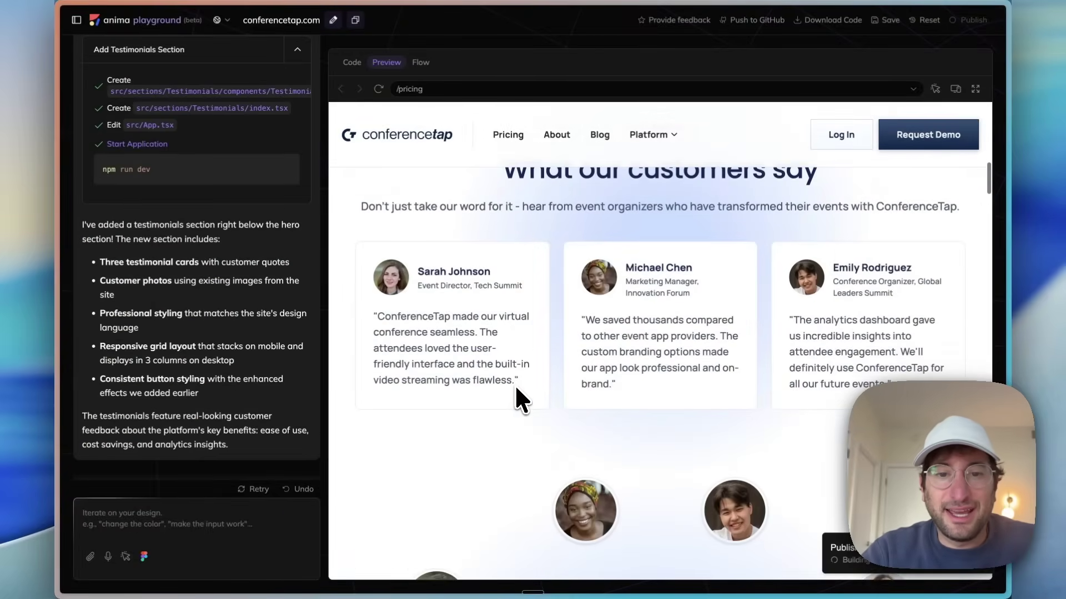
# - Scroll through the preview to review the new testimonials section's customer cards
pyautogui.scroll(2, 483, 316)
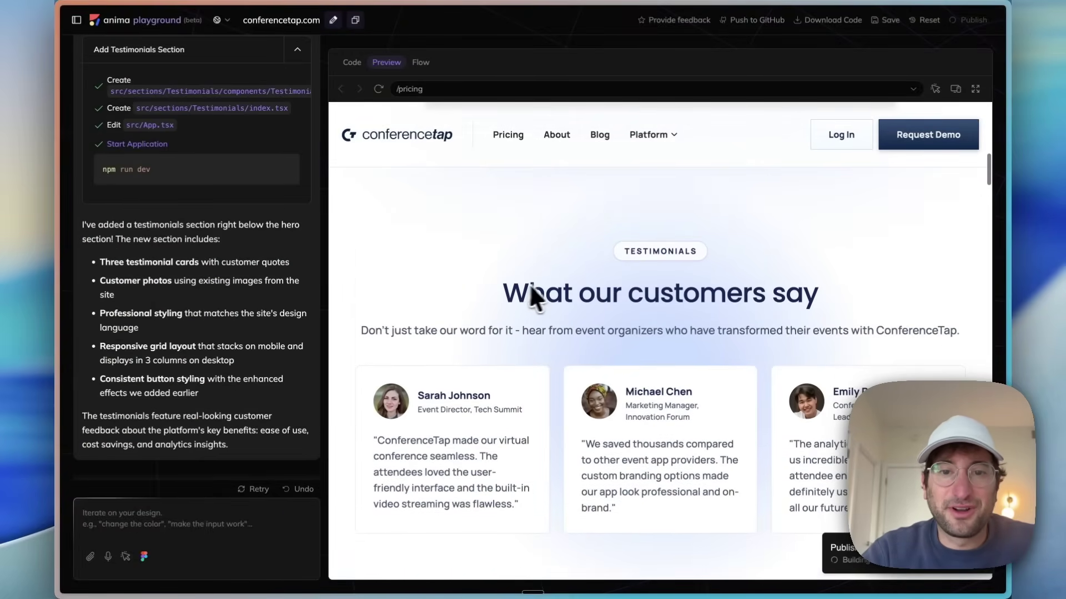
pyautogui.scroll(-1, 492, 354)
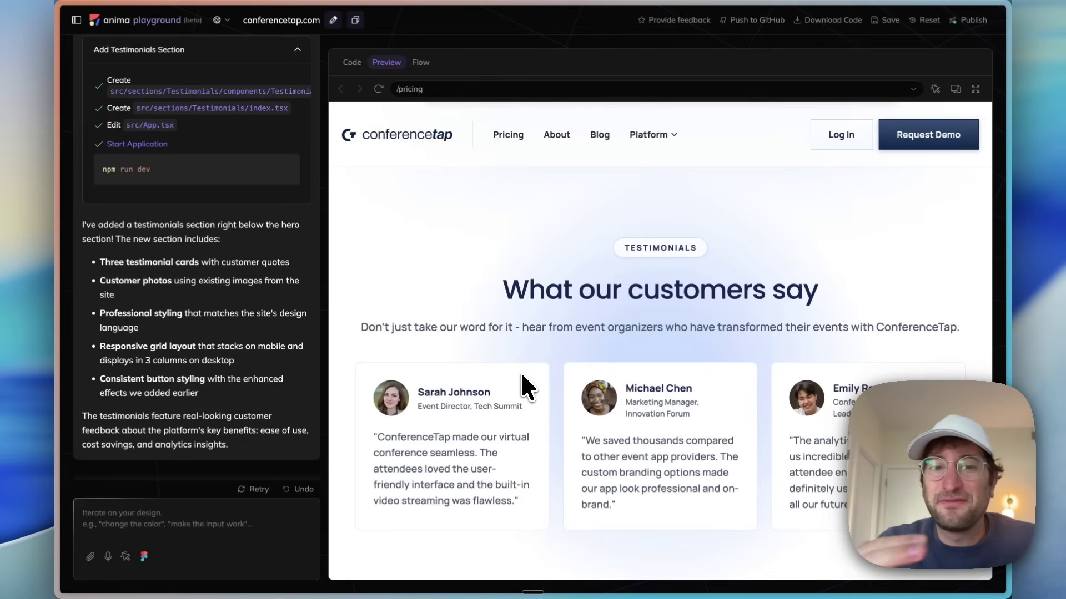
pyautogui.scroll(5, 683, 295)
pyautogui.scroll(-3, 655, 291)
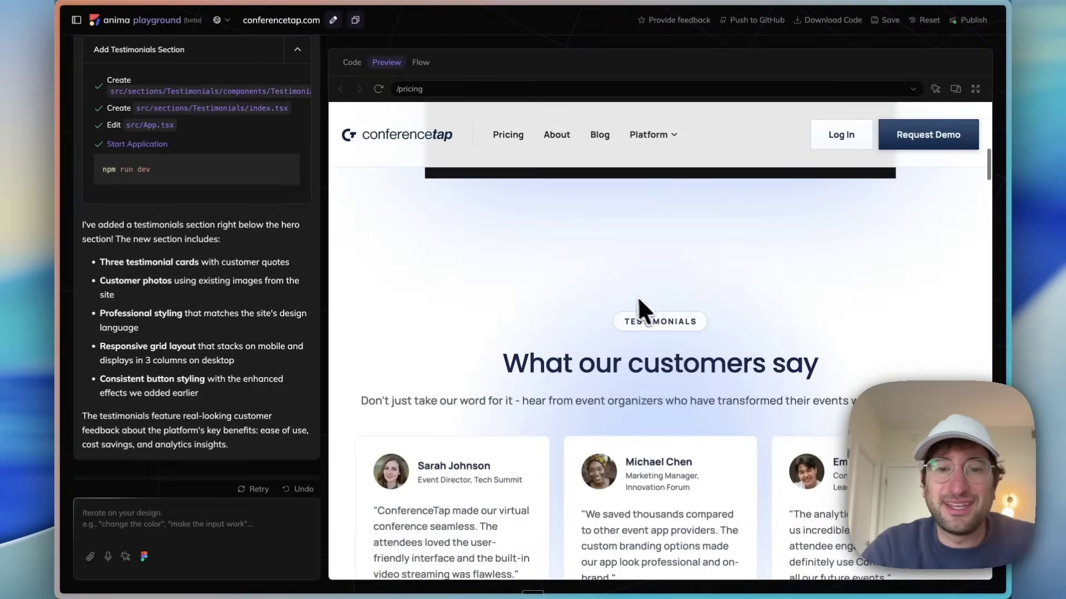
pyautogui.scroll(-3, 613, 377)
pyautogui.moveTo(519, 444); pyautogui.dragTo(503, 291)
pyautogui.click(503, 291)
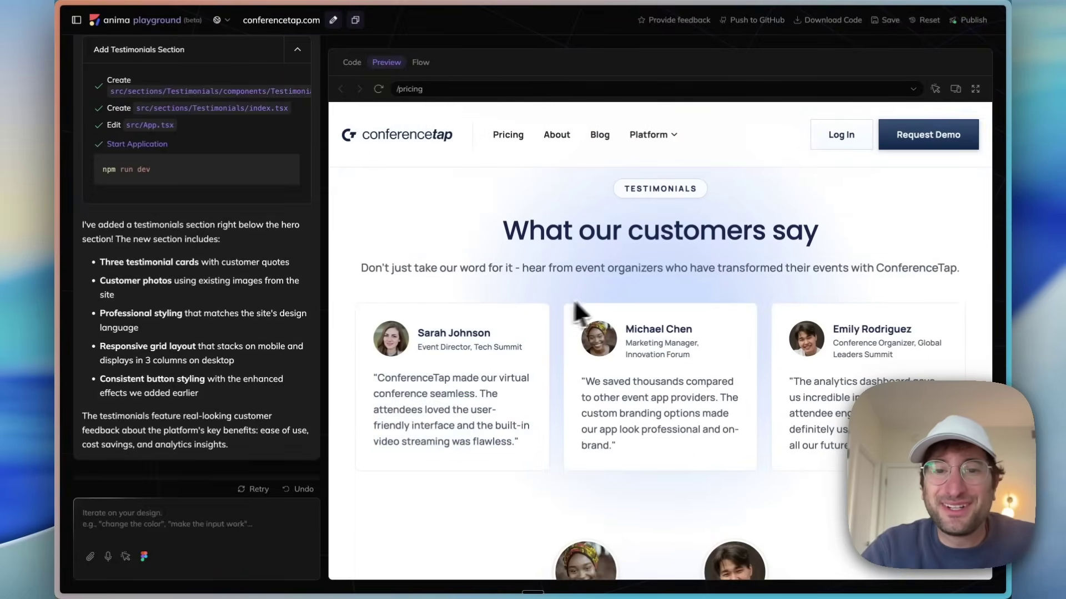
pyautogui.scroll(5, 603, 338)
pyautogui.scroll(-10, 607, 344)
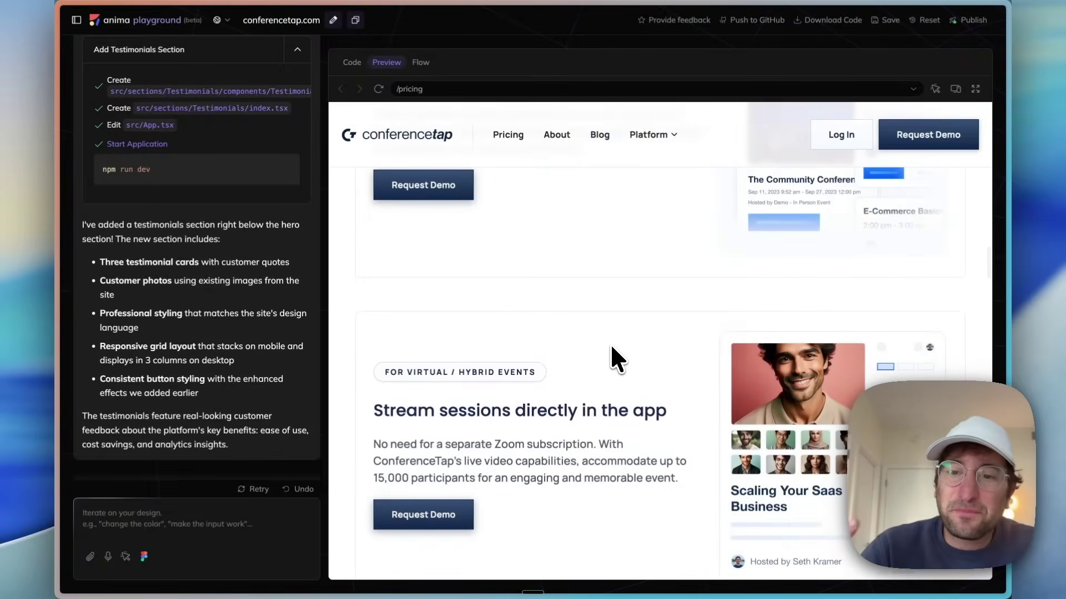
pyautogui.scroll(8, 611, 343)
pyautogui.scroll(3, 622, 338)
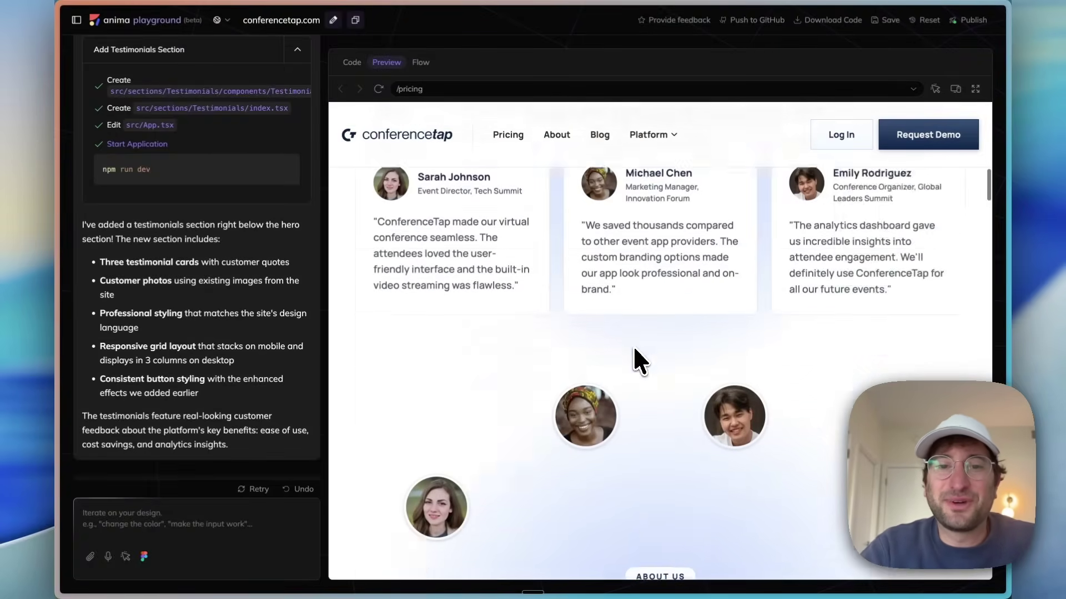
pyautogui.scroll(3, 633, 350)
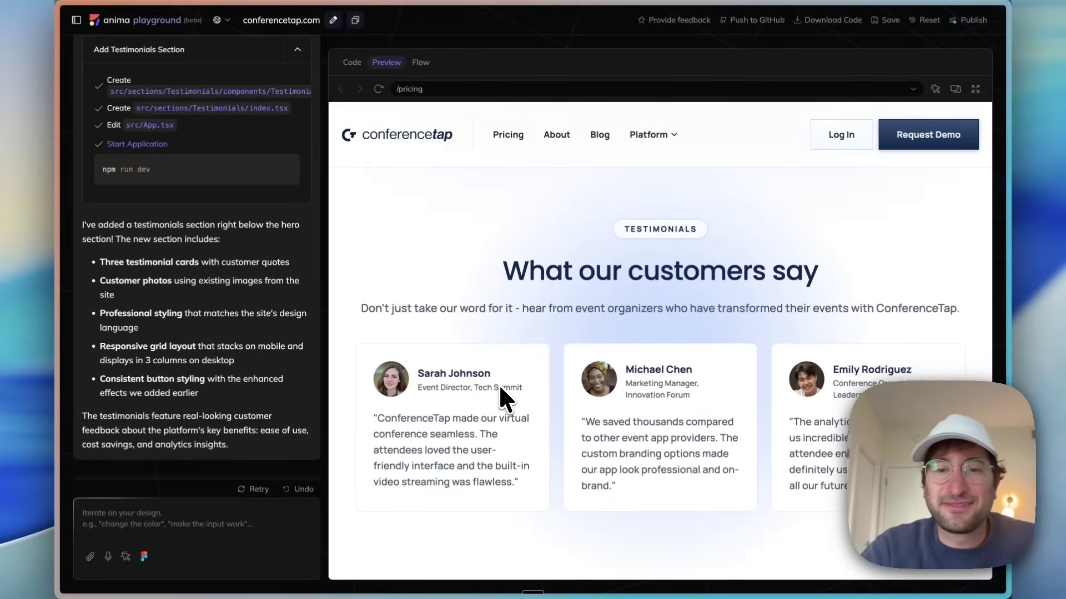
pyautogui.scroll(-1, 600, 378)
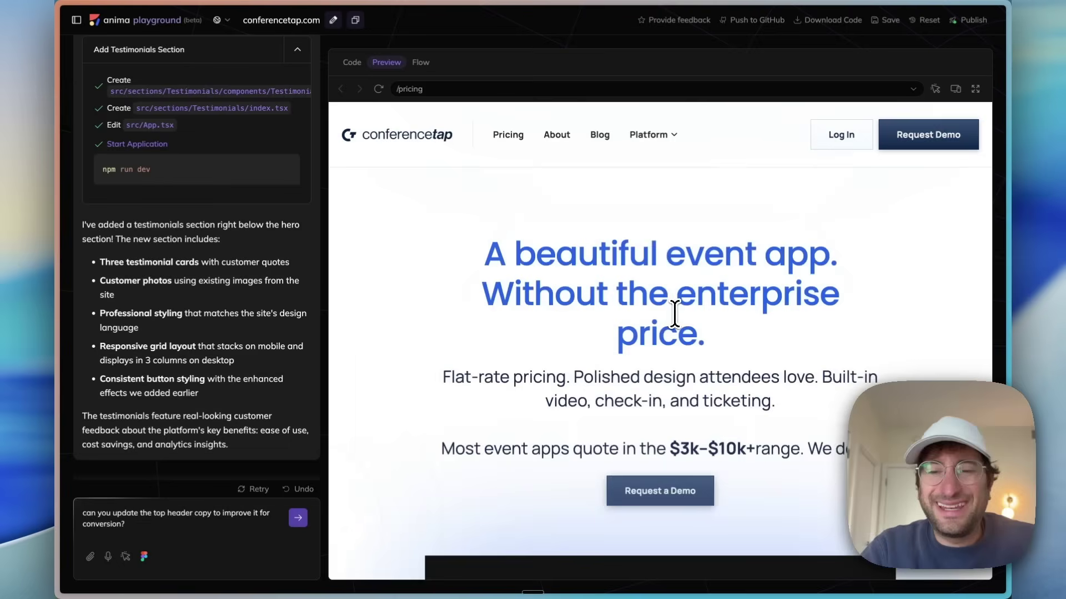
# - Send the header-copy request and check the new 'Starting at Just $1,995' hero text
pyautogui.press('Return')
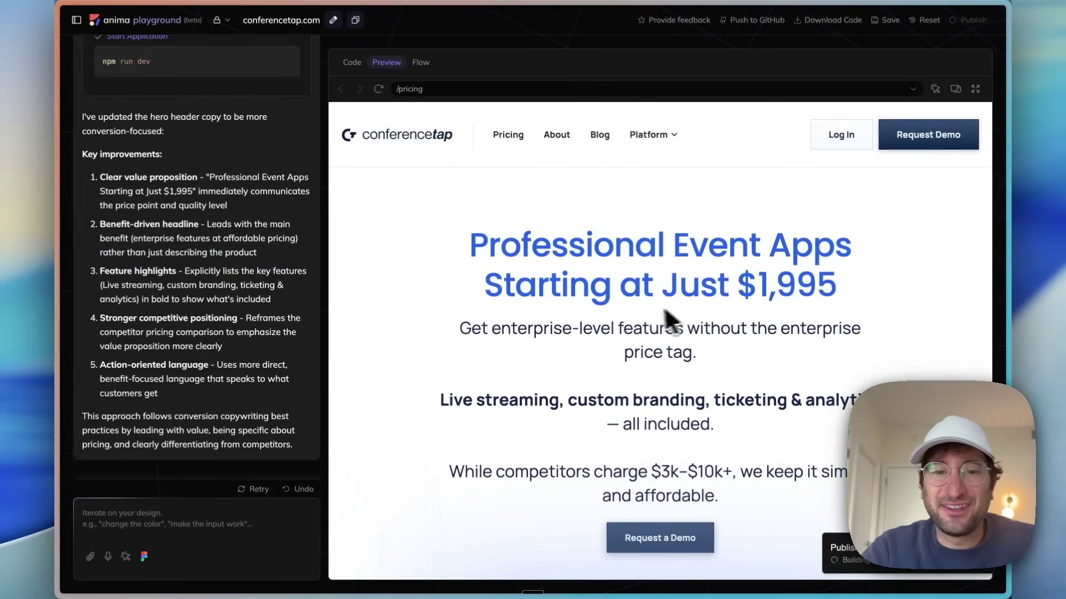
pyautogui.scroll(-1, 666, 311)
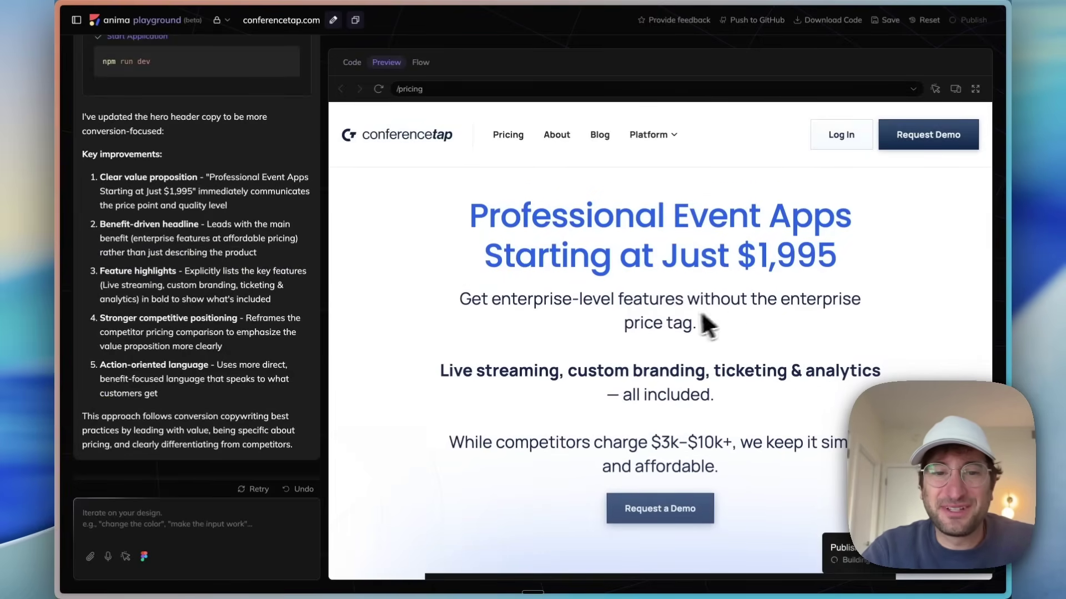
pyautogui.scroll(-1, 695, 317)
pyautogui.scroll(1, 695, 316)
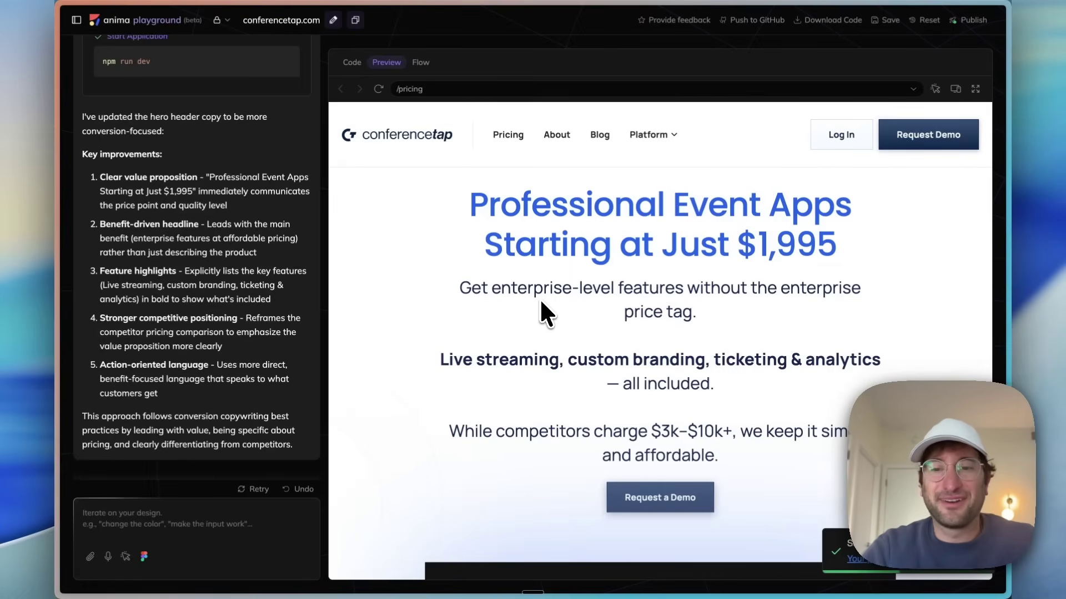
pyautogui.scroll(1, 527, 291)
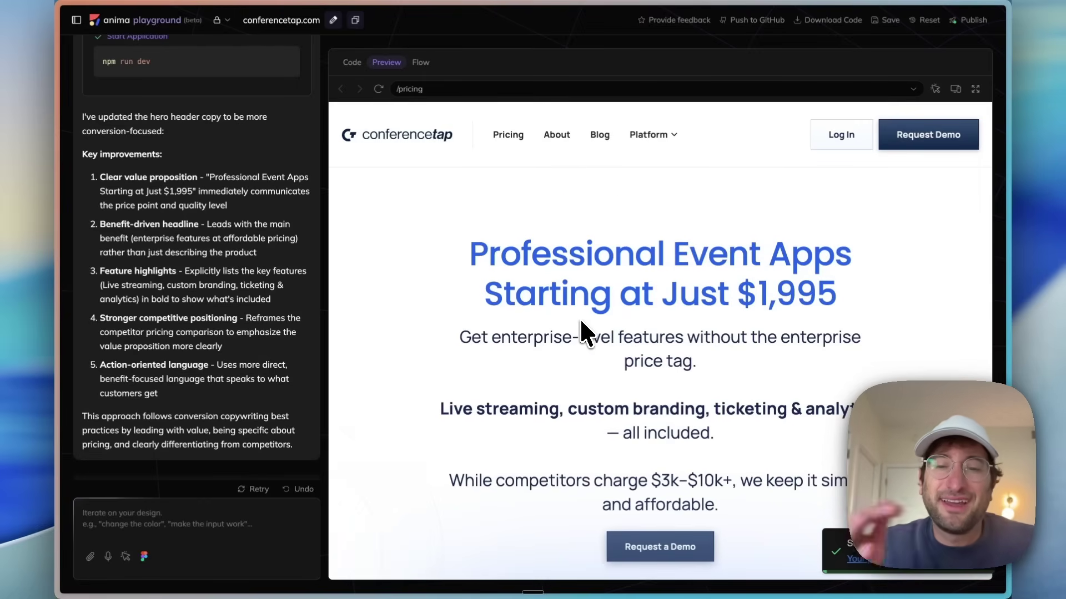
pyautogui.scroll(-5, 580, 321)
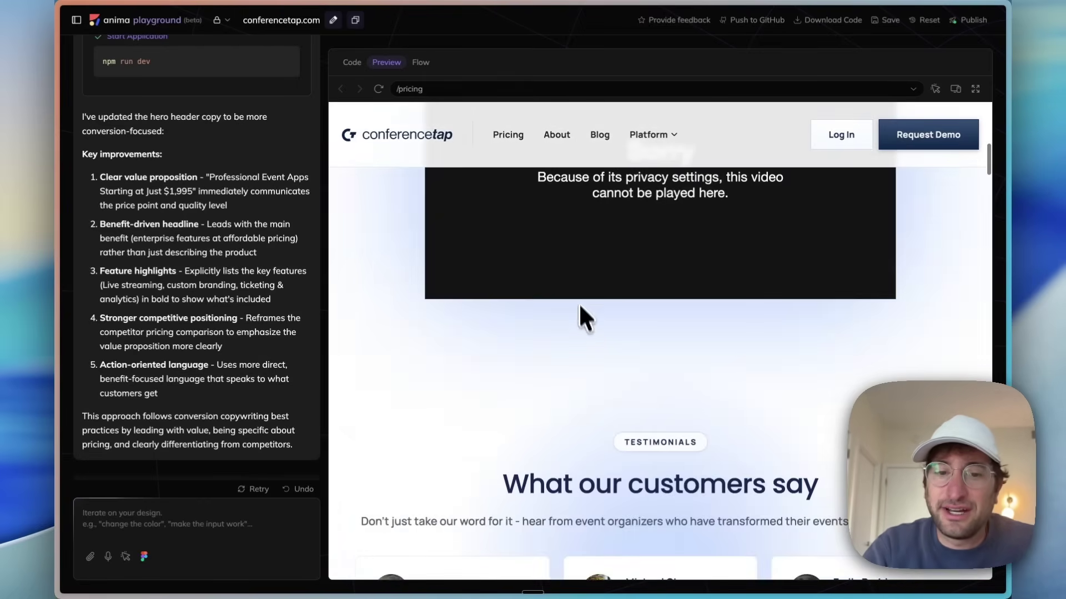
pyautogui.scroll(-5, 578, 302)
pyautogui.scroll(10, 582, 333)
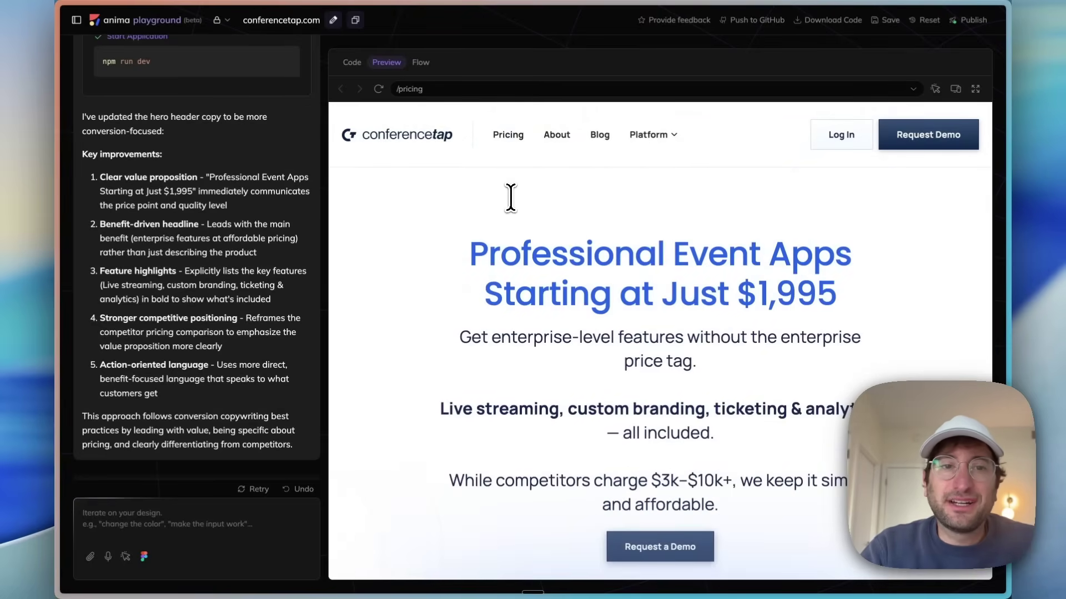
# - Inspect the app's Flow and Code views, then return to the live page preview
pyautogui.click(420, 63)
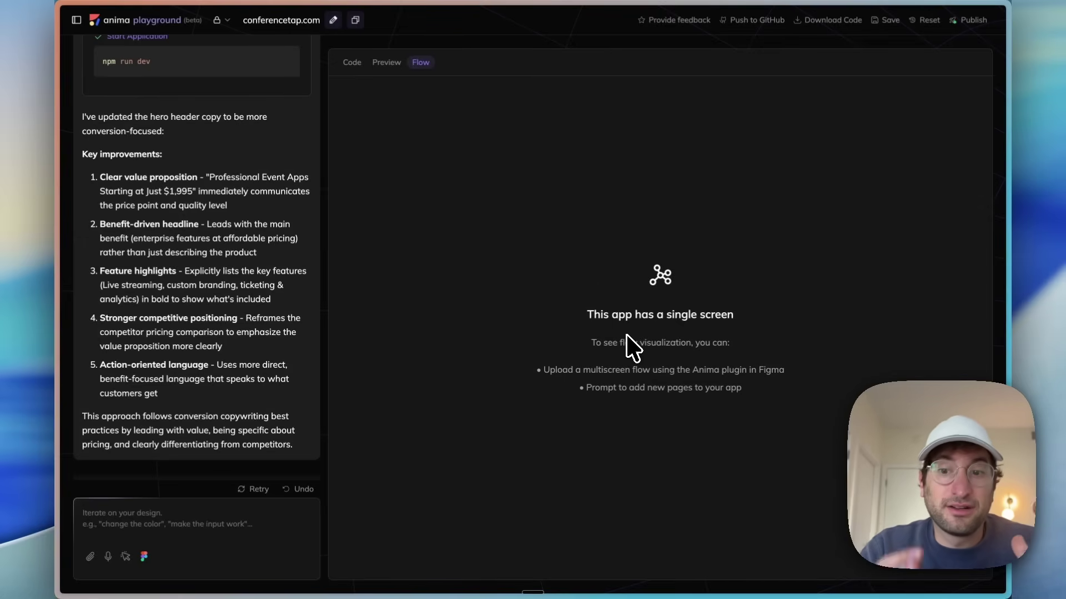
pyautogui.click(352, 61)
pyautogui.click(388, 63)
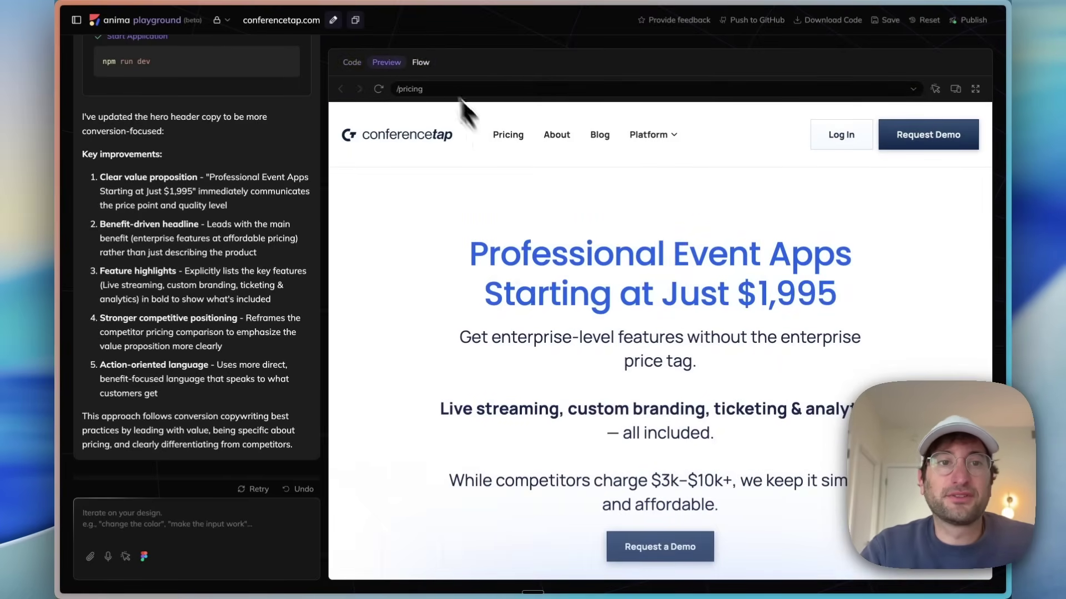
pyautogui.click(420, 62)
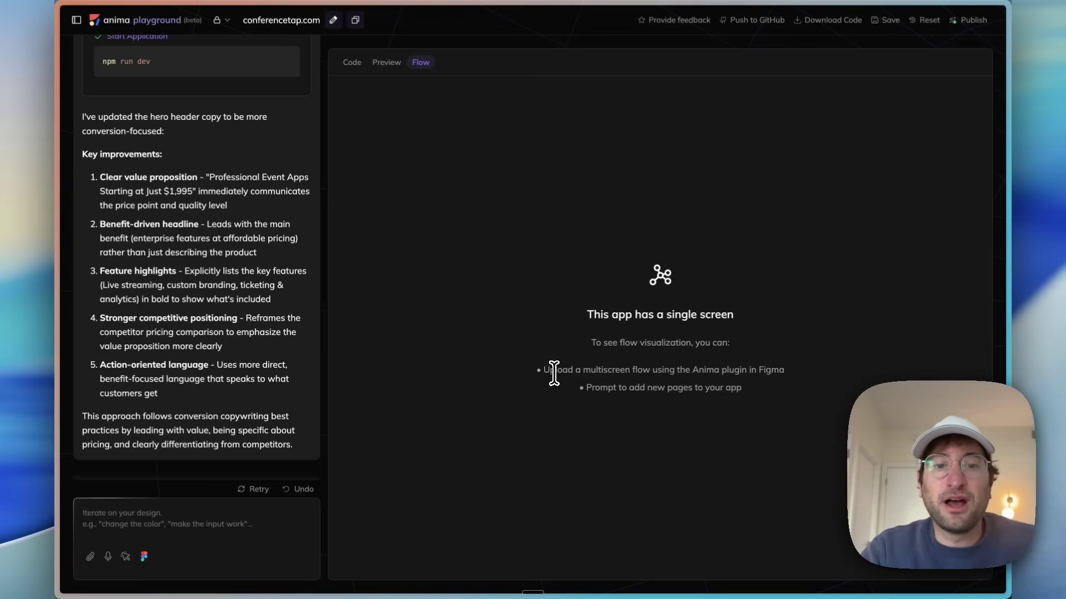
pyautogui.moveTo(555, 370); pyautogui.dragTo(750, 395)
pyautogui.click(777, 369)
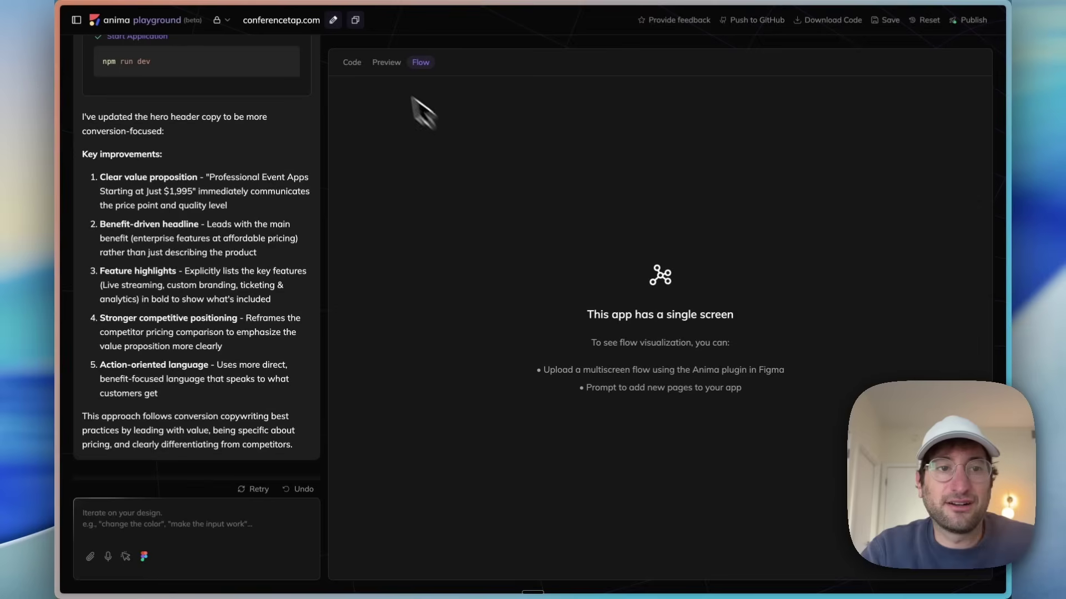
pyautogui.click(377, 63)
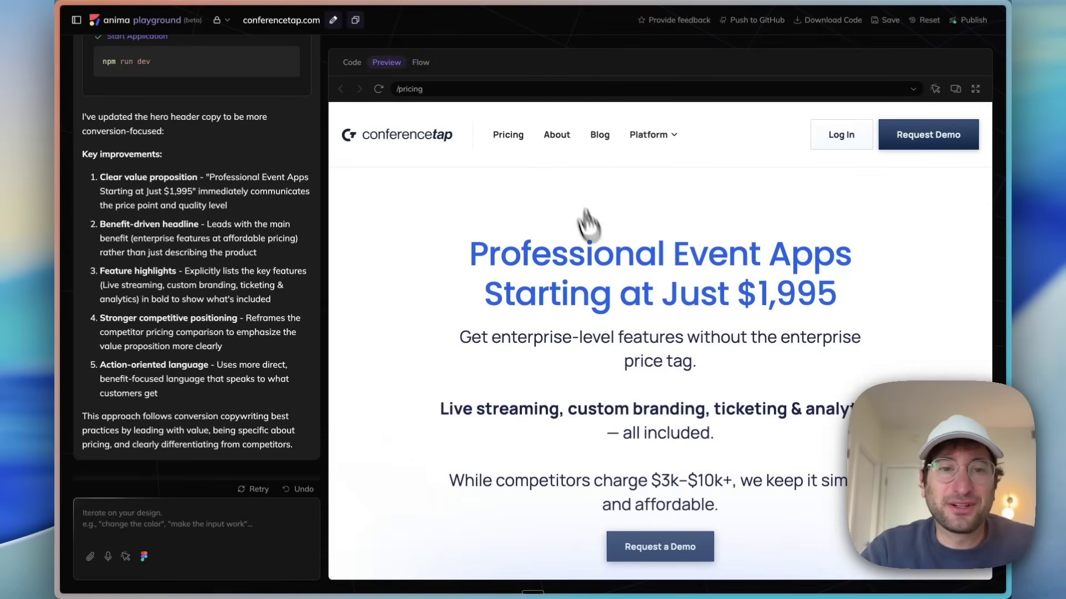
# - Ask for an About page linked from the navbar's About button, then browse it
pyautogui.click(164, 514)
pyautogui.write('let\'s add an "about" page that links from the navbar "about" button')
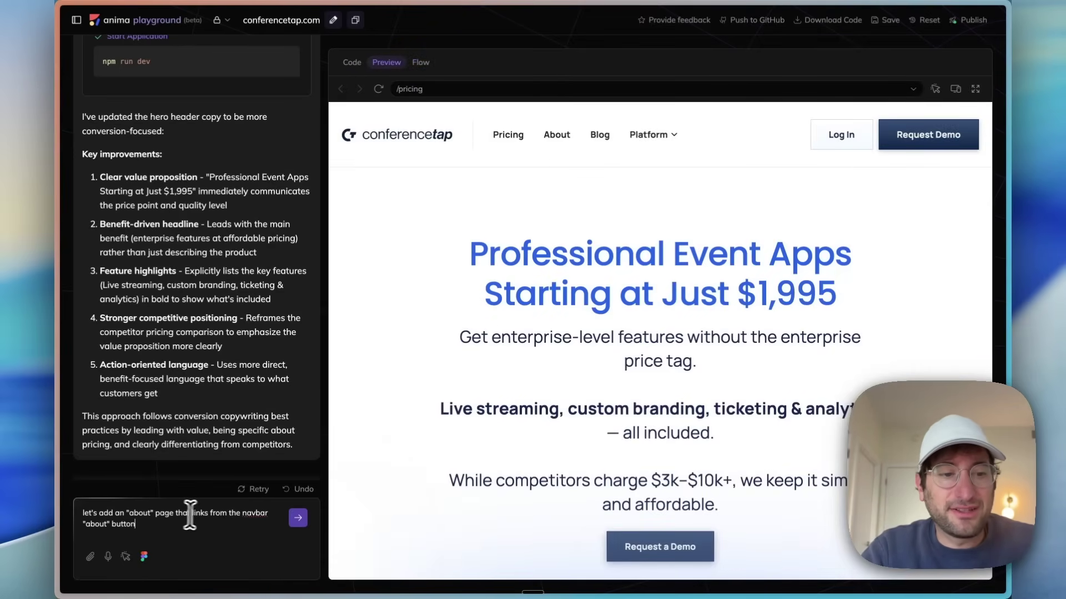
pyautogui.write('. Please do your best')
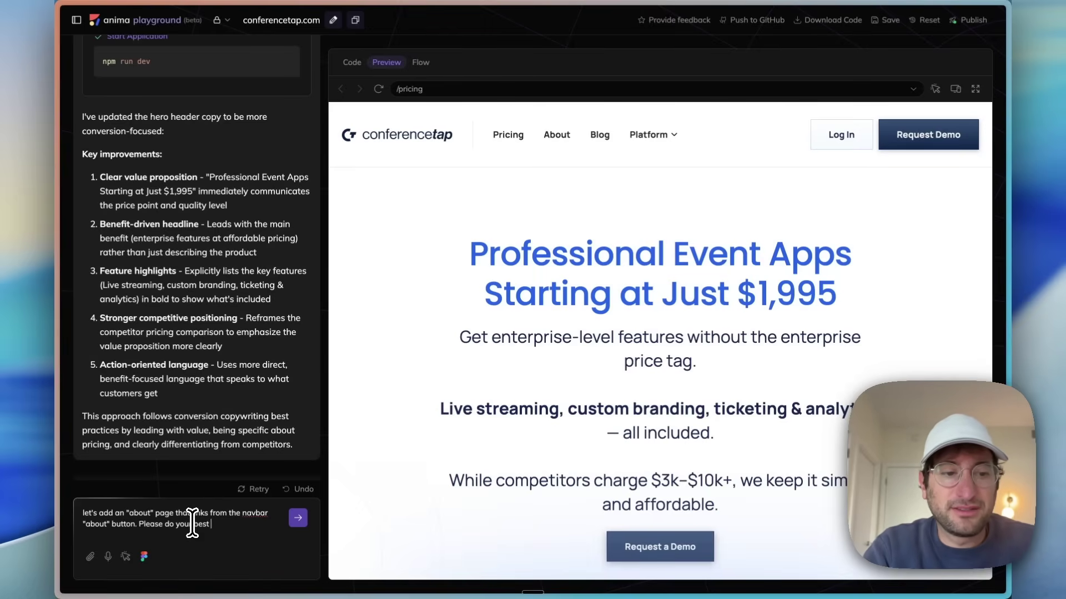
pyautogui.write(' to create an awe')
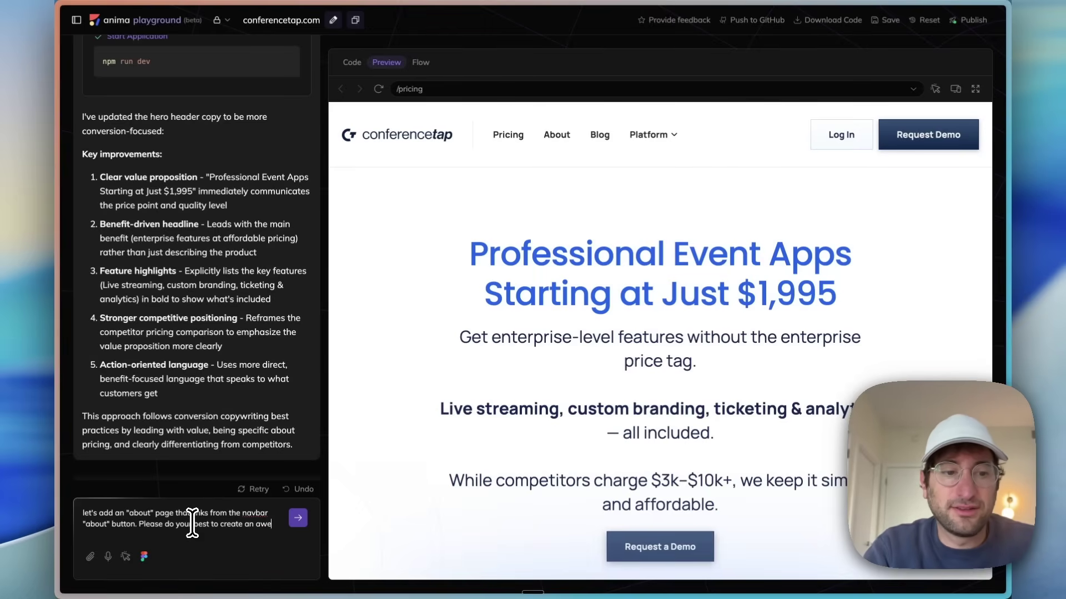
pyautogui.write('some ab')
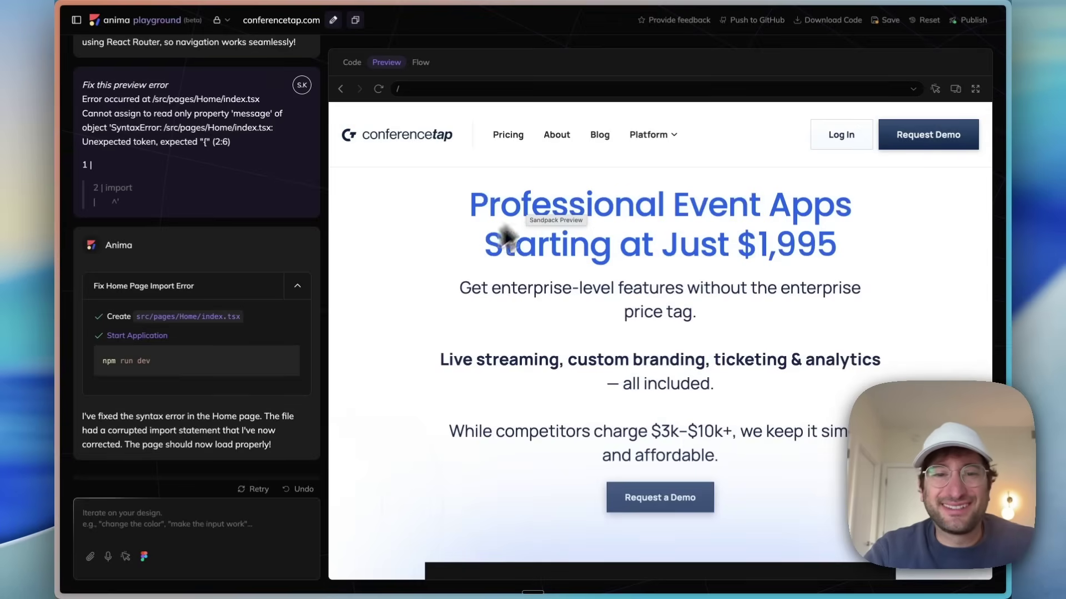
pyautogui.scroll(1, 427, 267)
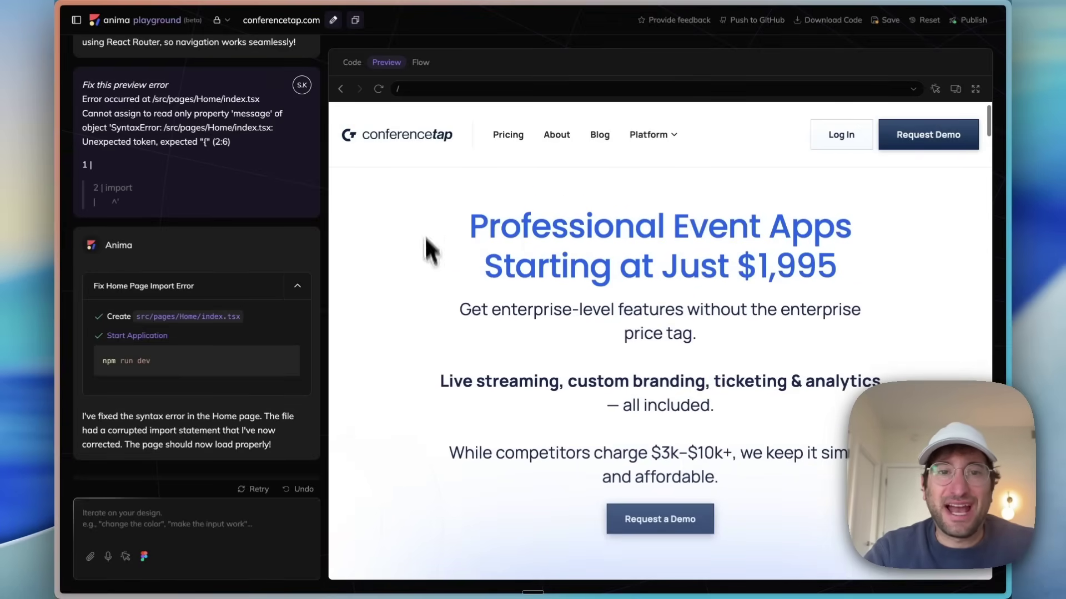
pyautogui.click(556, 136)
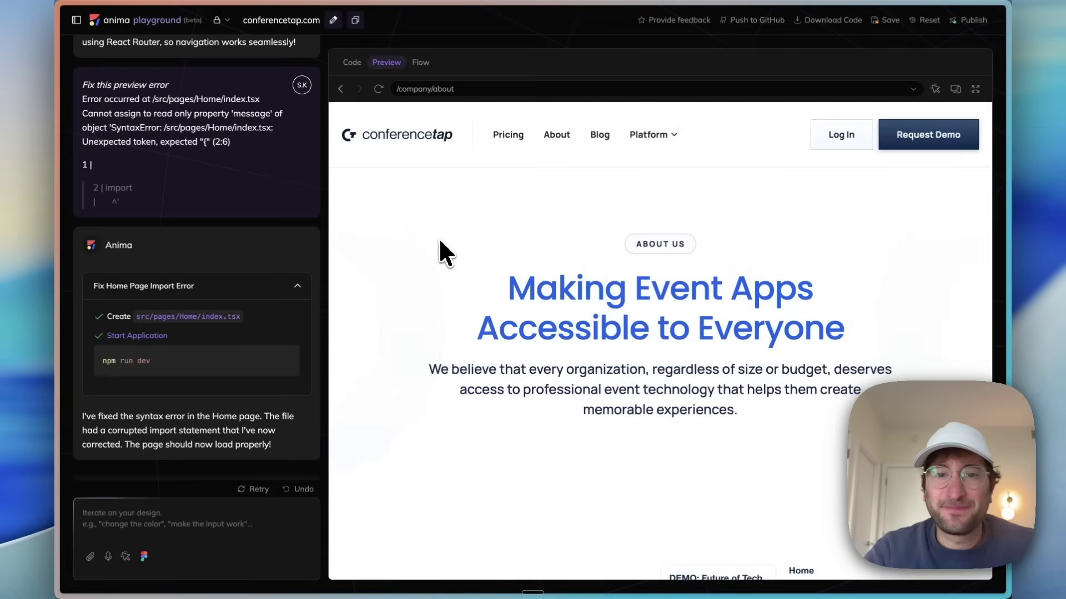
pyautogui.scroll(-3, 439, 243)
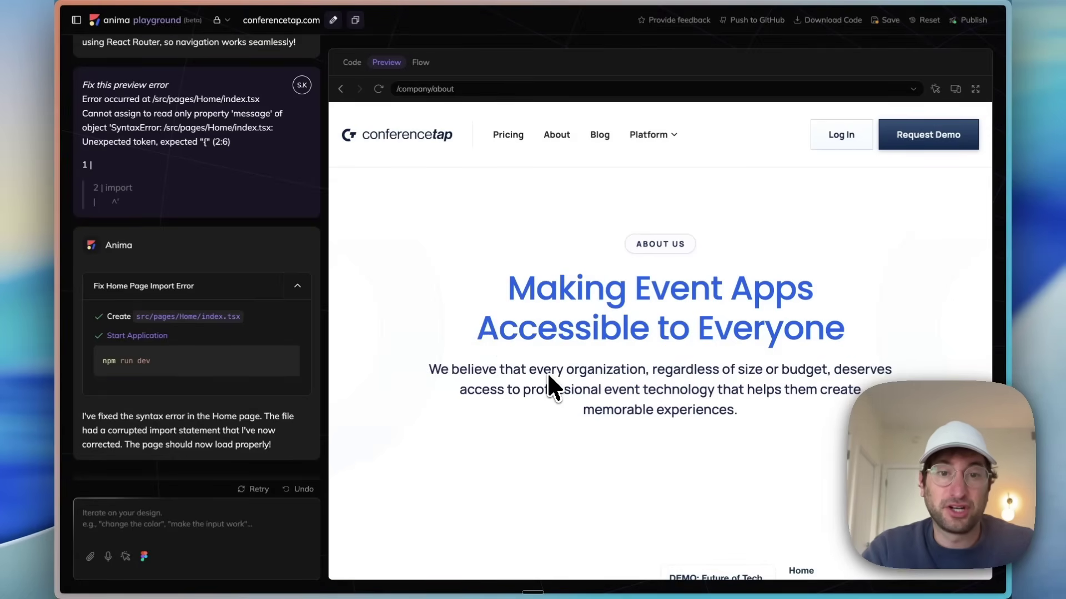
pyautogui.scroll(-10, 547, 372)
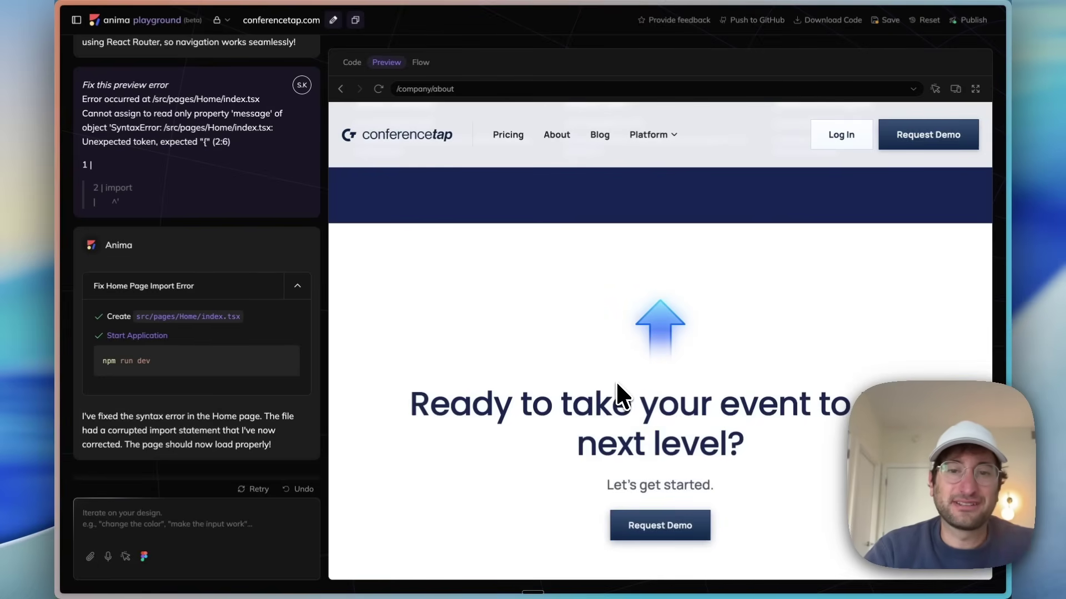
pyautogui.scroll(10, 614, 381)
pyautogui.scroll(-5, 621, 394)
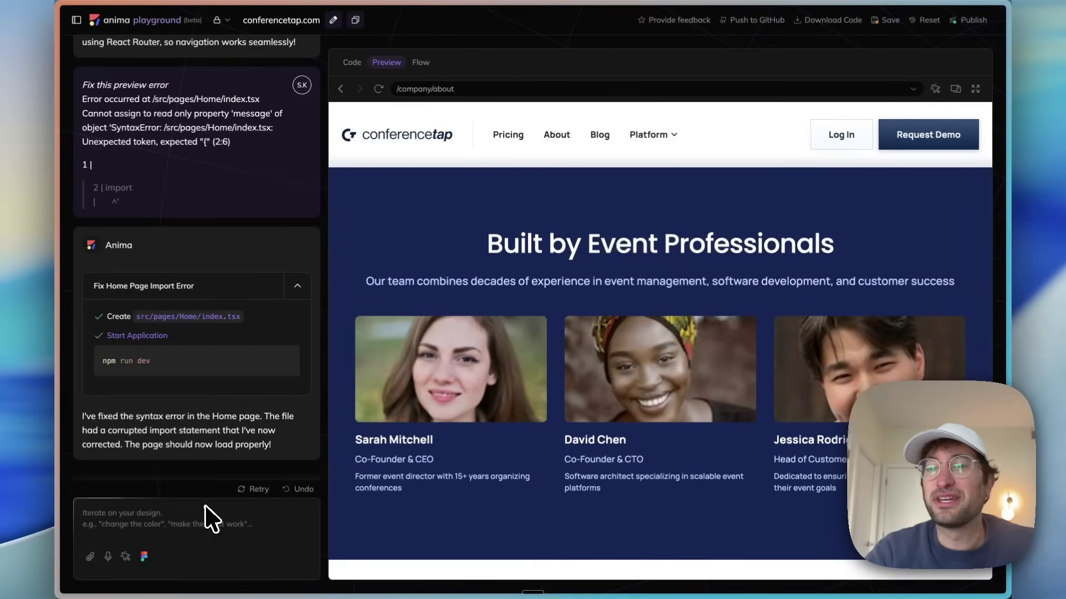
# - Check the Flow graph, revisit About, return home, and open the publishing details
pyautogui.click(420, 62)
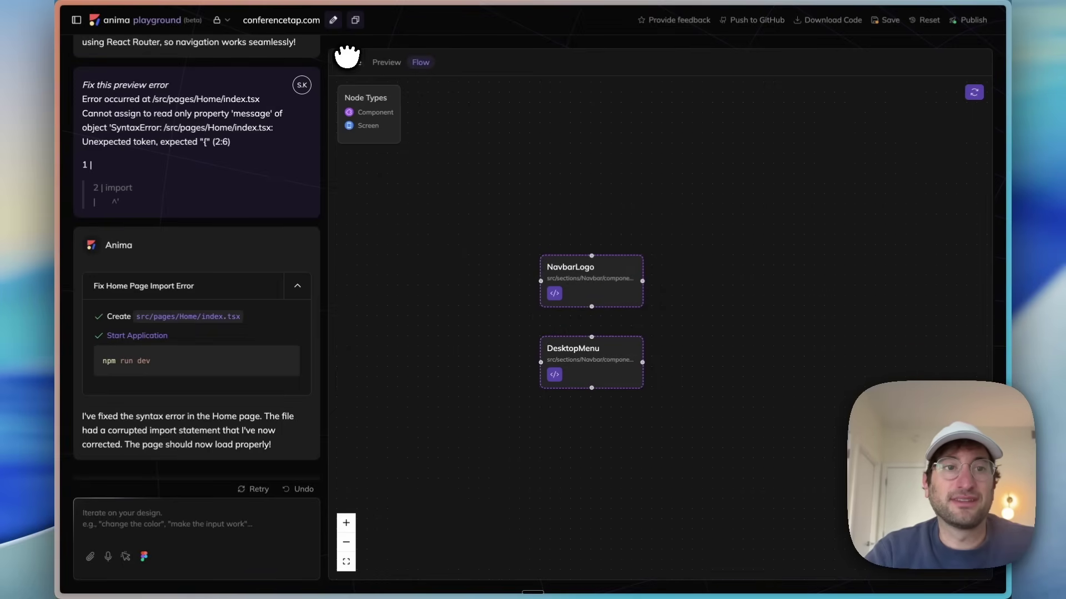
pyautogui.click(387, 62)
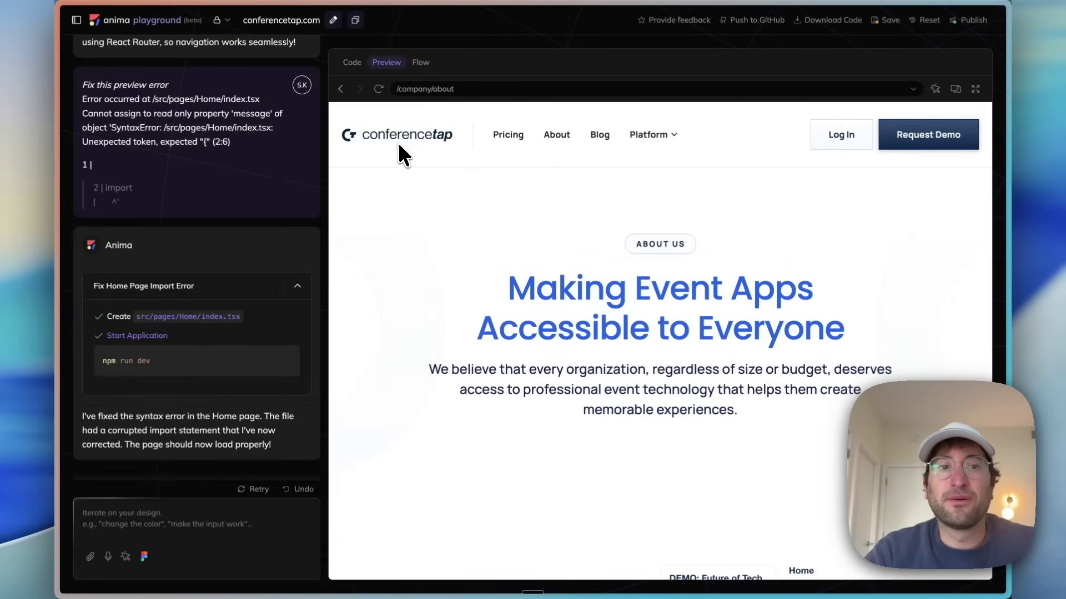
pyautogui.click(557, 137)
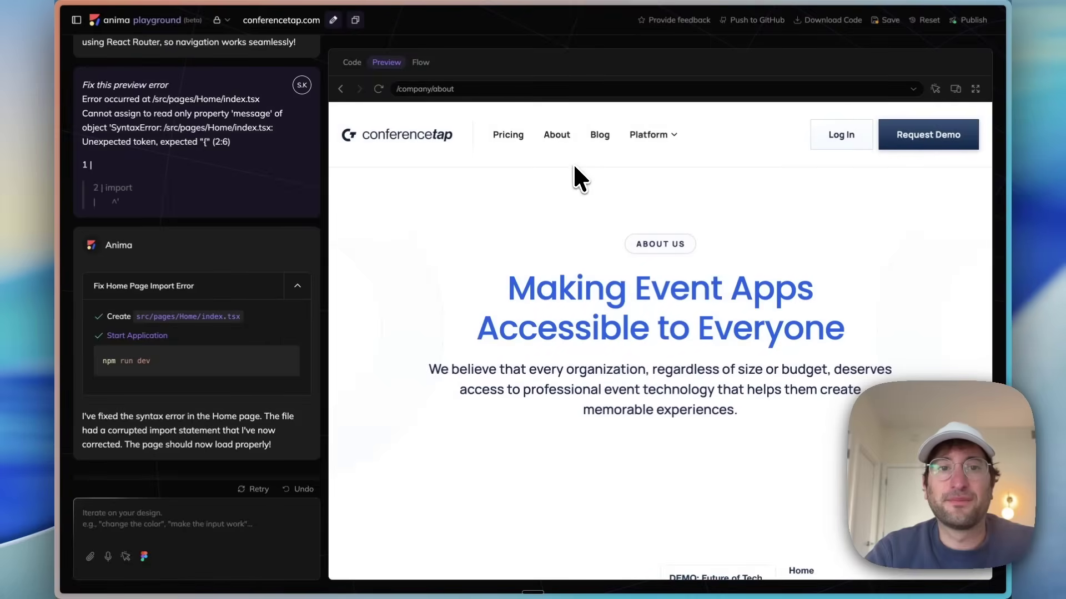
pyautogui.click(430, 141)
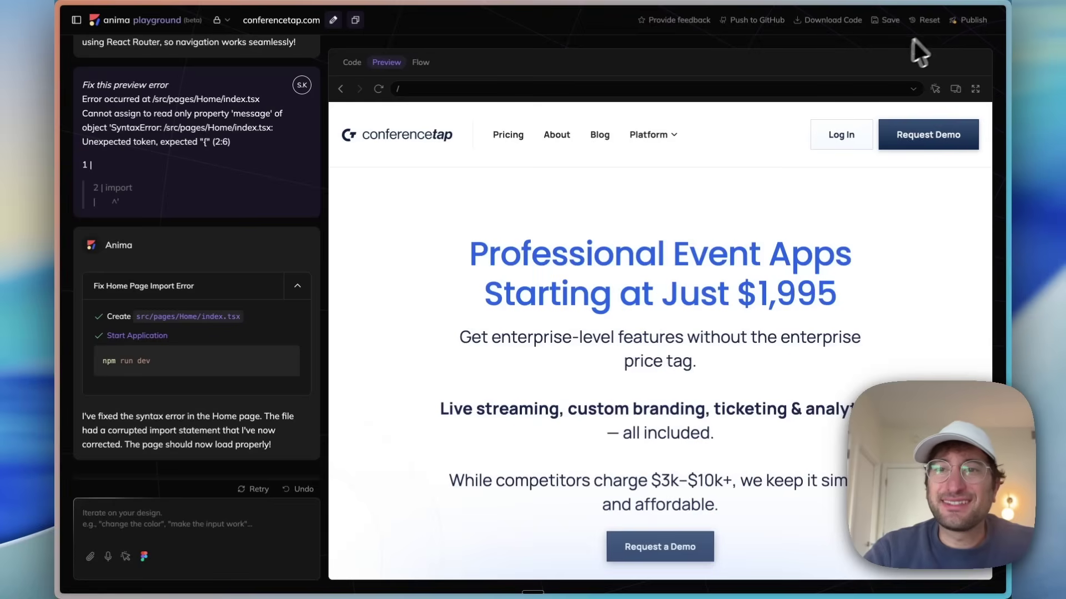
pyautogui.click(968, 20)
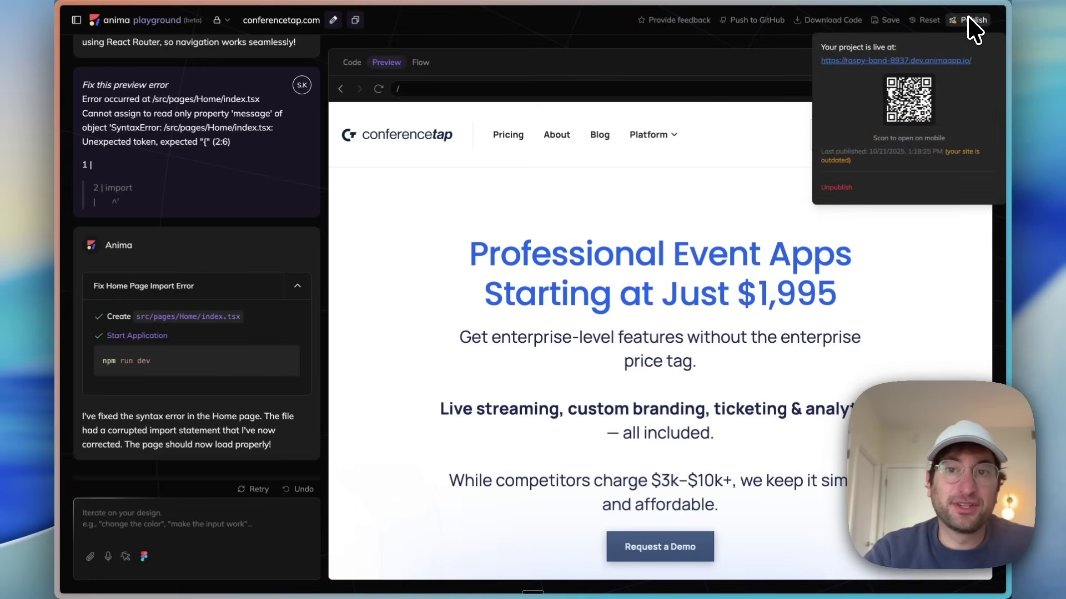
# - Republish the outdated conferencetap site with the latest changes
pyautogui.click(968, 19)
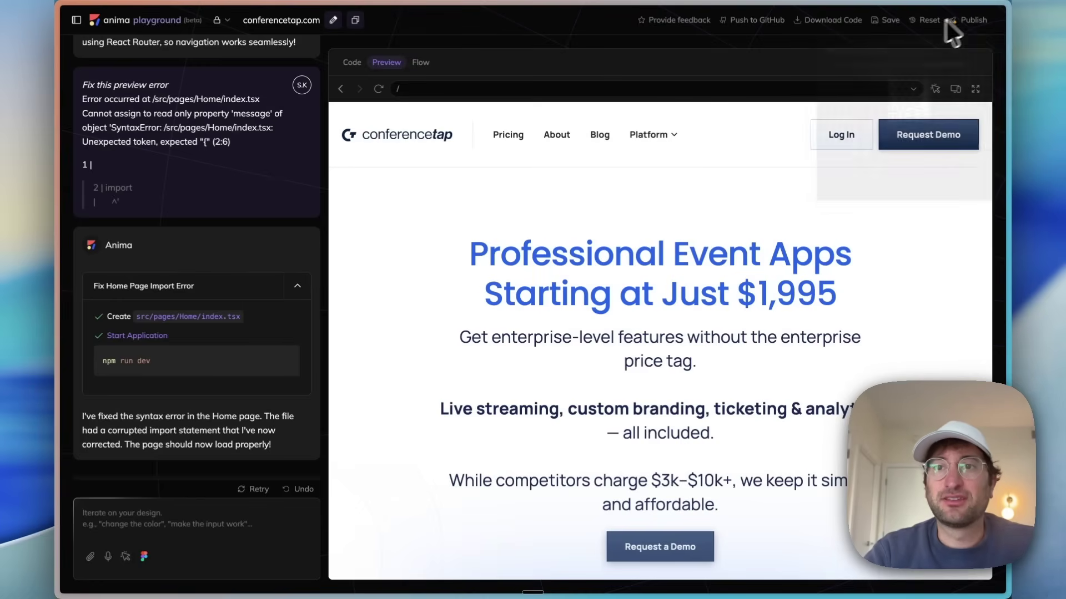
pyautogui.click(970, 20)
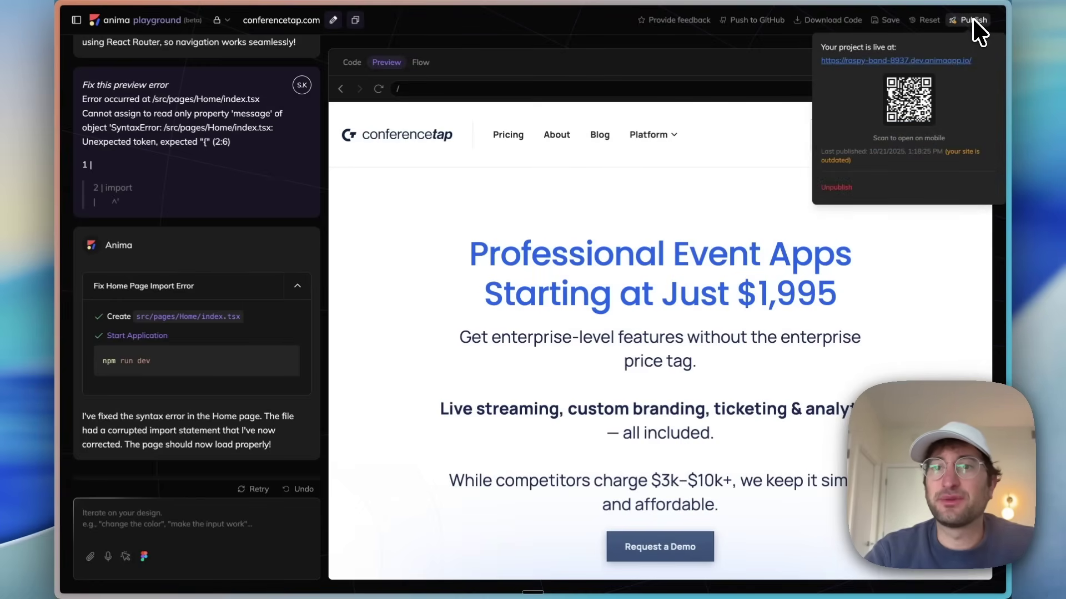
pyautogui.click(970, 21)
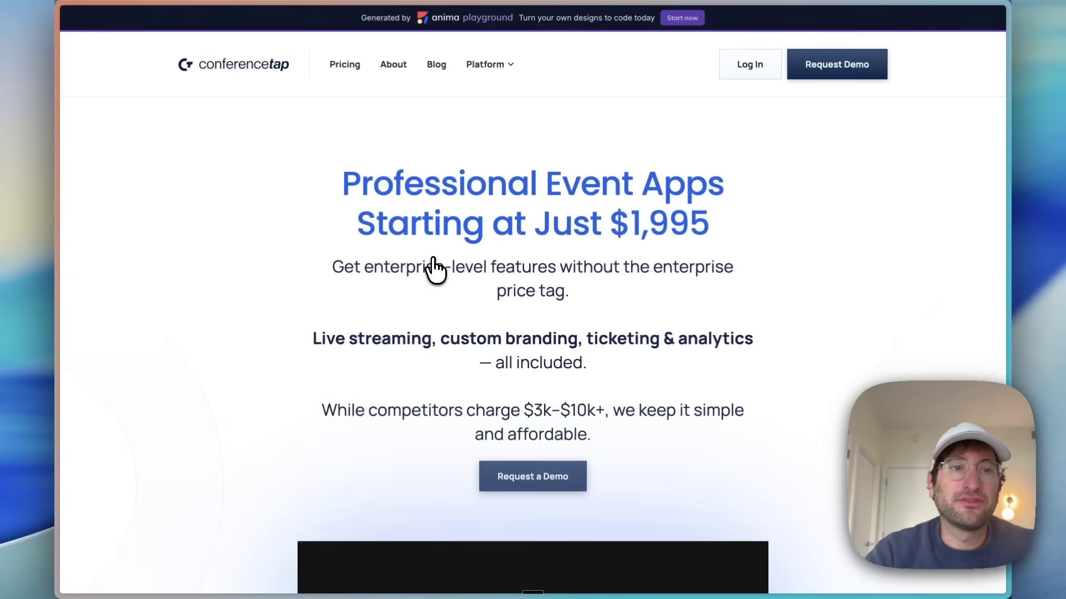
# - Scroll up and down through the live published conferencetap site
pyautogui.scroll(-20, 435, 269)
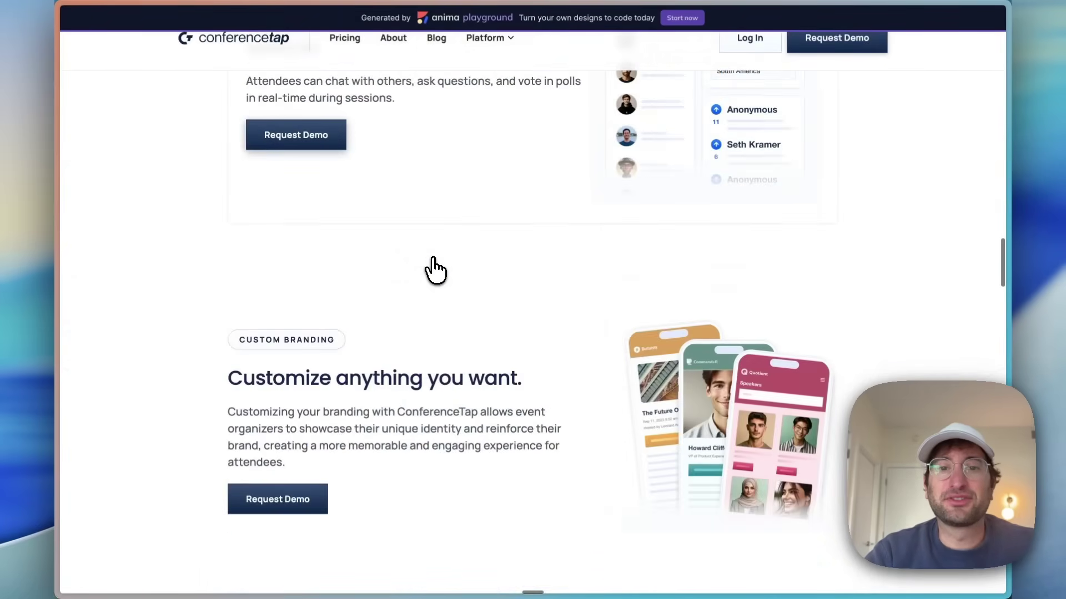
pyautogui.scroll(-5, 435, 269)
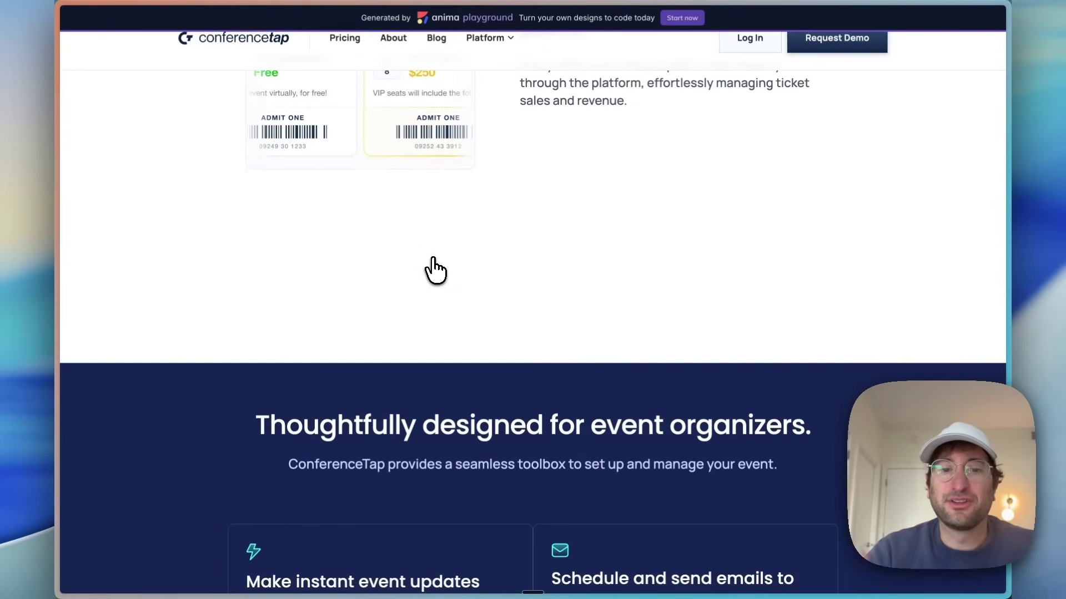
pyautogui.scroll(-2, 435, 269)
pyautogui.scroll(20, 435, 269)
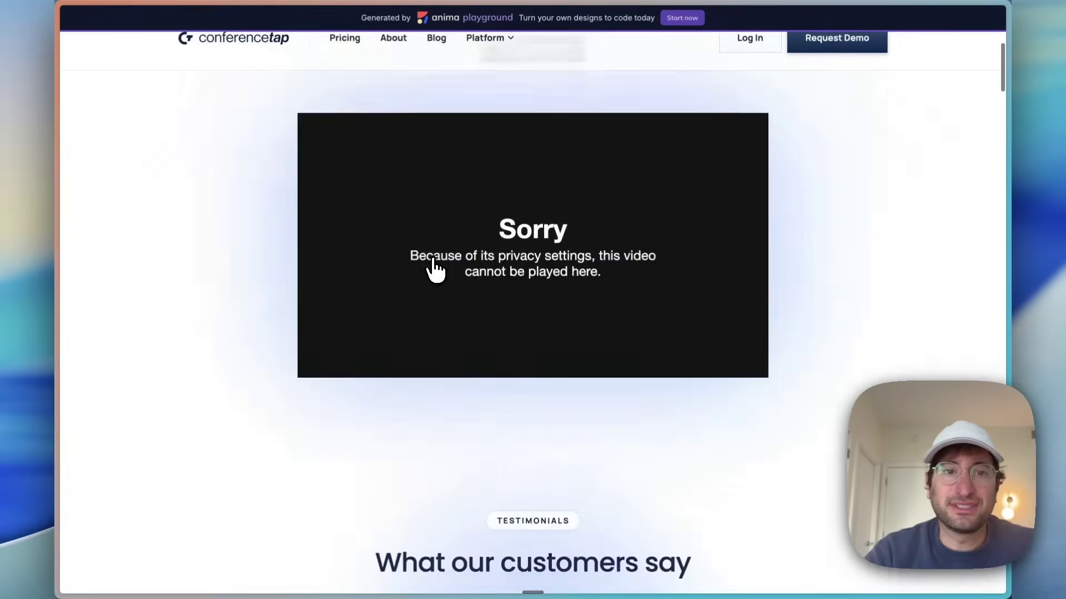
pyautogui.scroll(8, 435, 269)
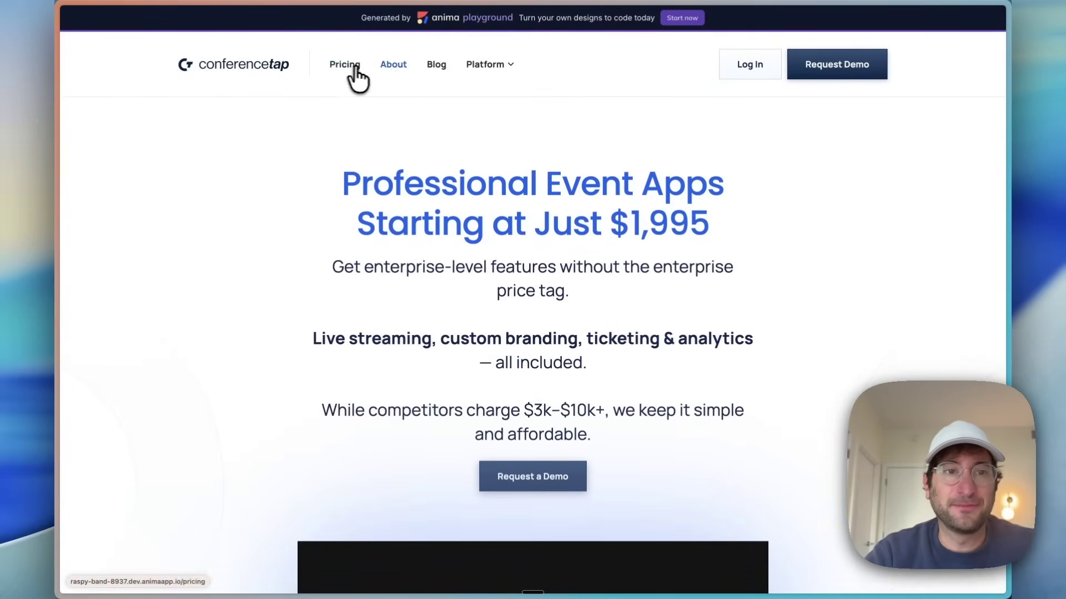
pyautogui.scroll(2, 395, 191)
pyautogui.scroll(-18, 435, 248)
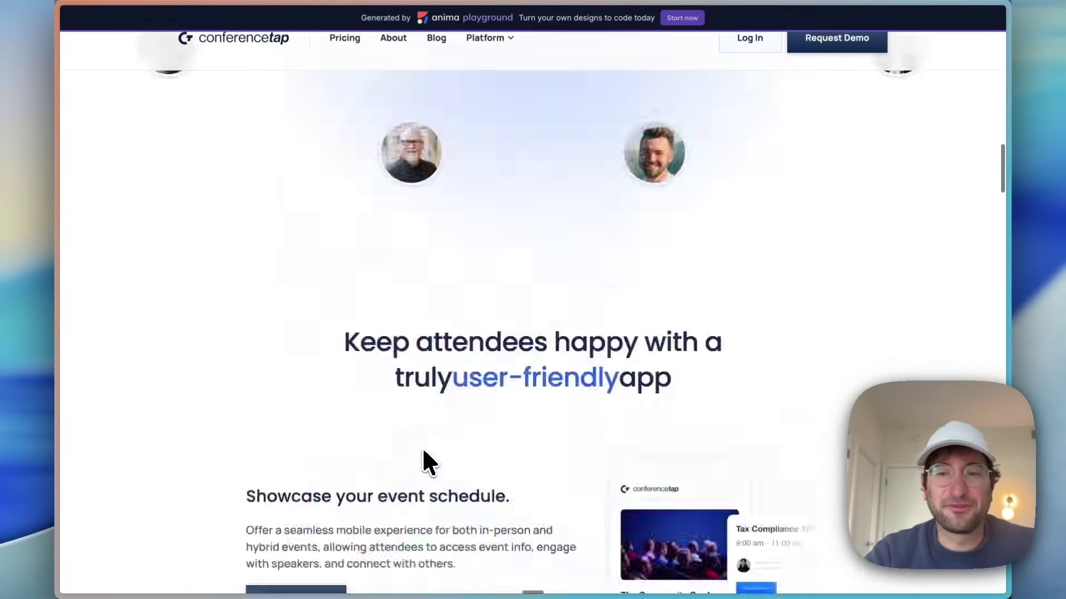
pyautogui.scroll(-4, 355, 249)
pyautogui.scroll(20, 440, 245)
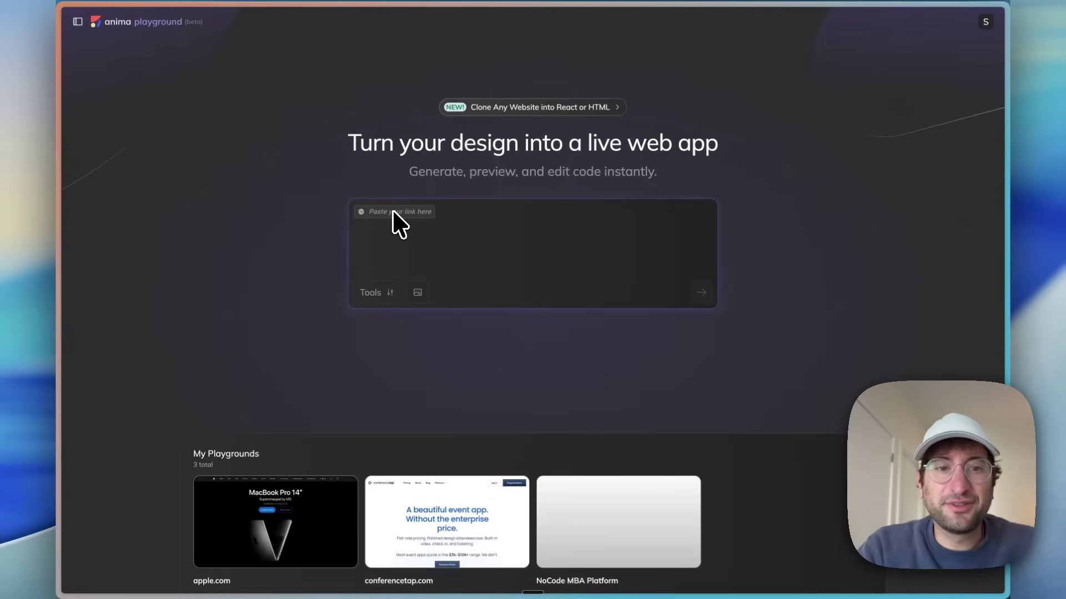
# - Use the / clone-website command to request a clone of apple.com
pyautogui.press('BackSpace')
pyautogui.write('/')
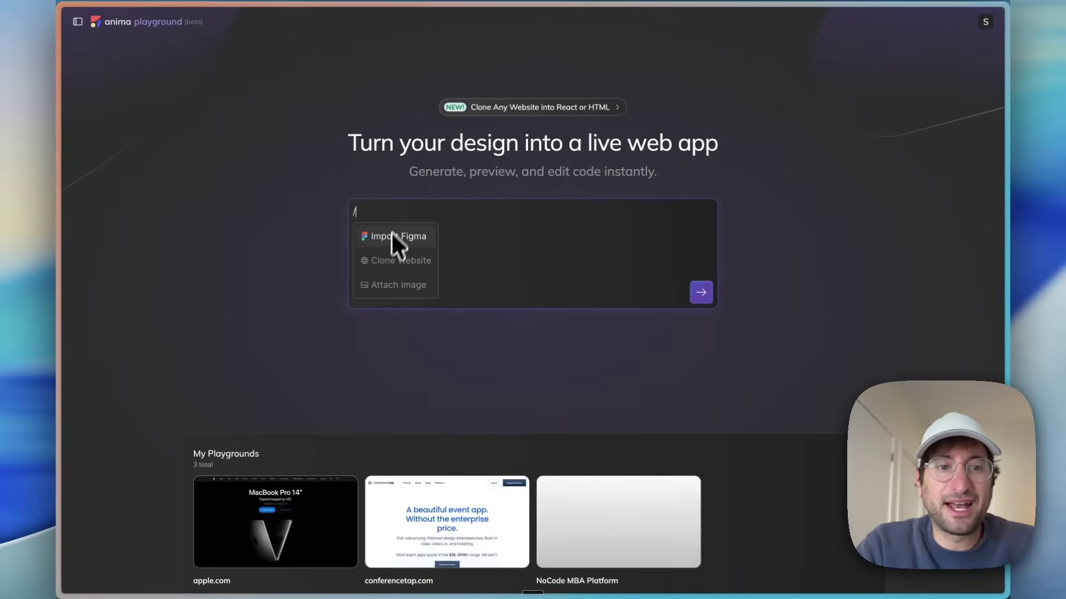
pyautogui.click(383, 261)
pyautogui.write('apple.com')
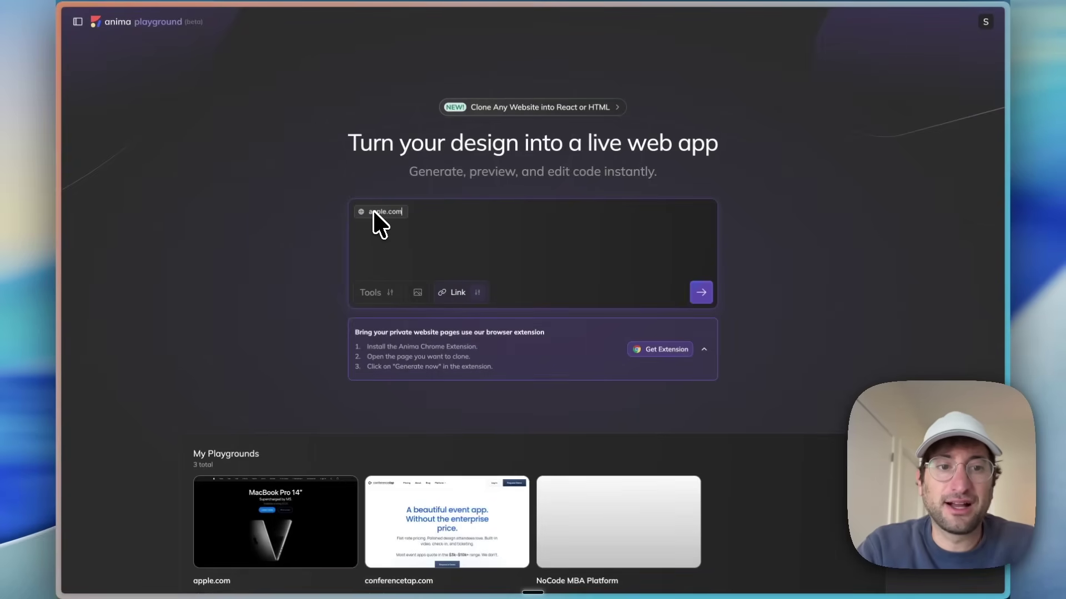
pyautogui.press('Return')
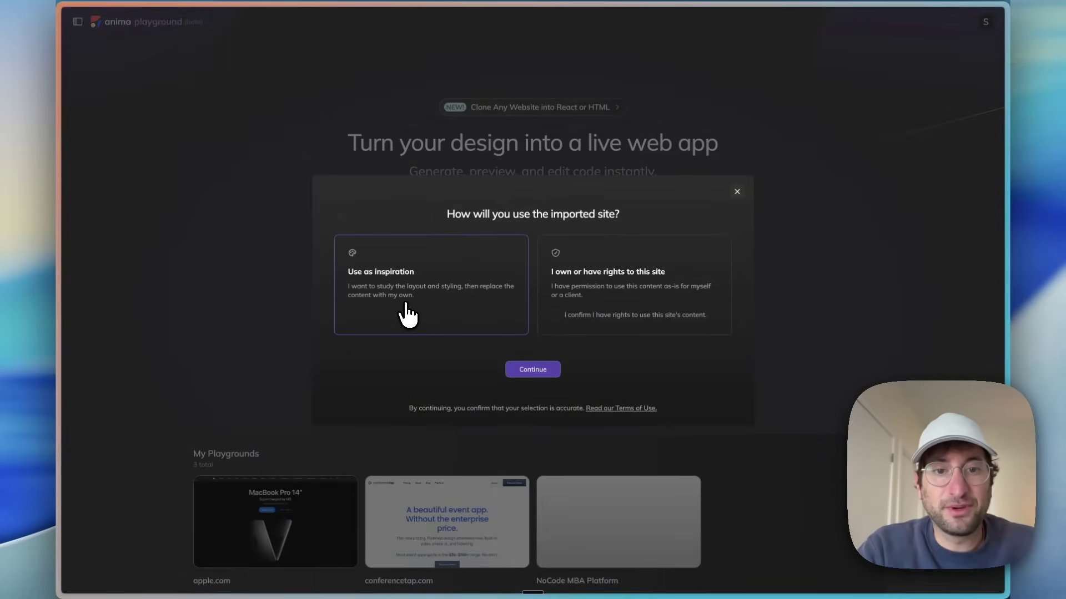
# - Mark the imported apple.com site 'Use as inspiration' and continue
pyautogui.click(603, 275)
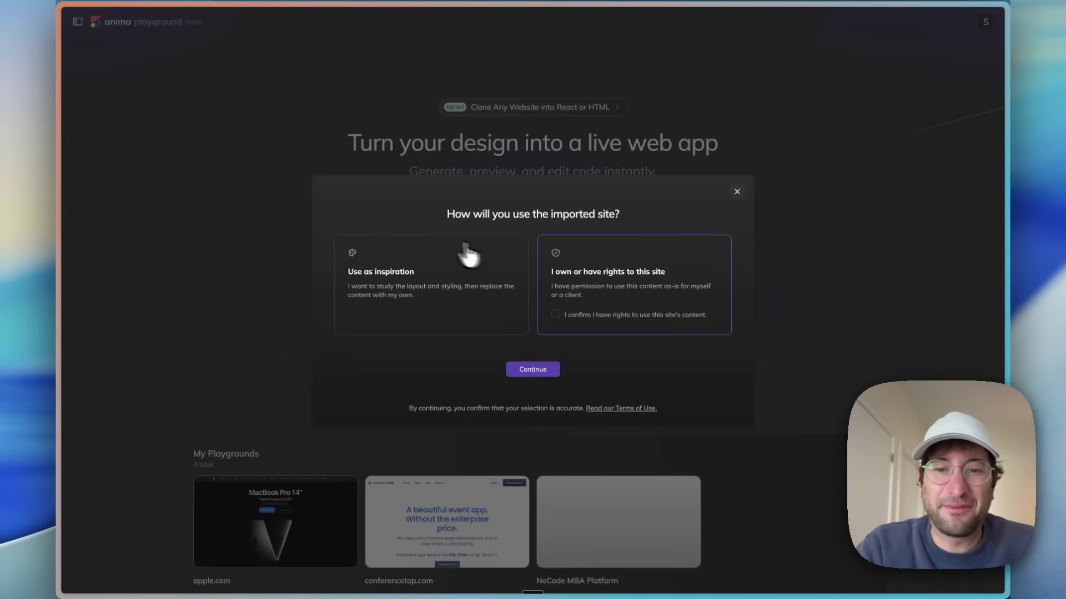
pyautogui.click(417, 257)
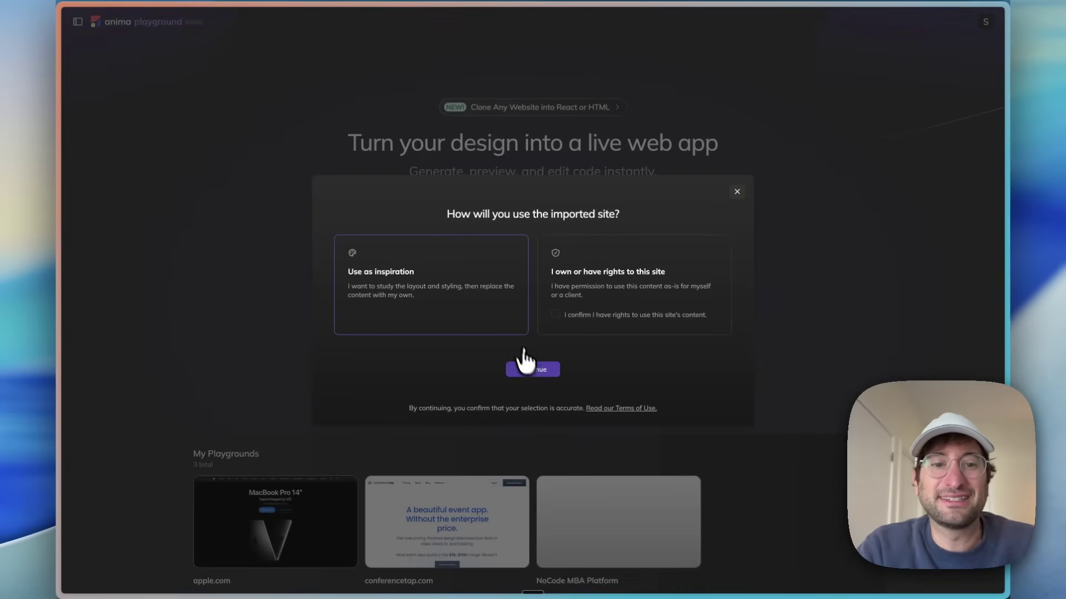
pyautogui.click(531, 370)
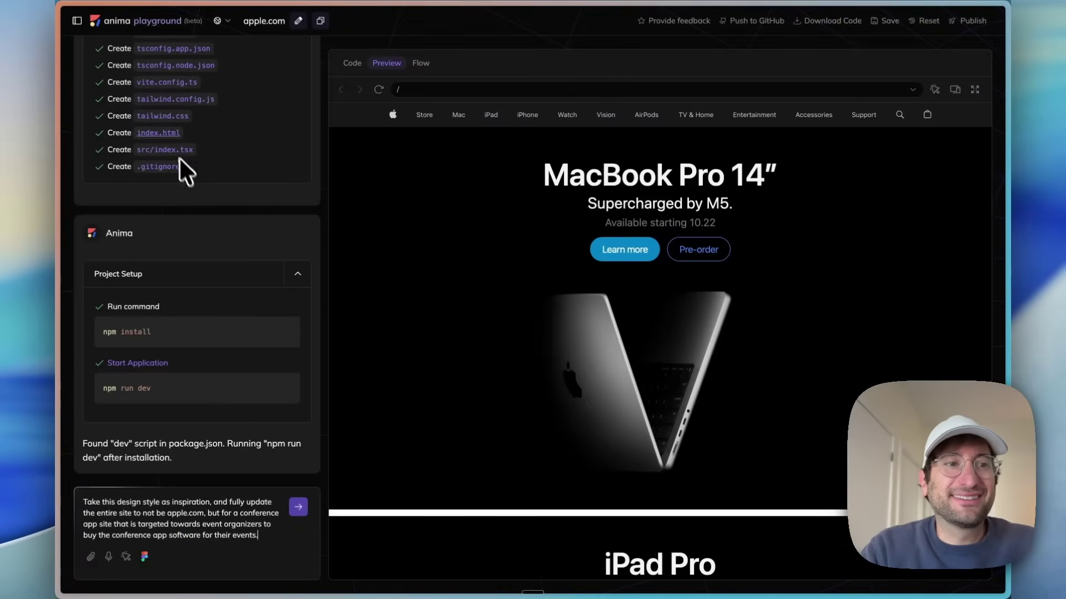
# - Review the apple.com clone preview, then send the conference-app redesign request for event organizers
pyautogui.scroll(15, 166, 164)
pyautogui.scroll(-15, 164, 164)
pyautogui.scroll(-20, 607, 250)
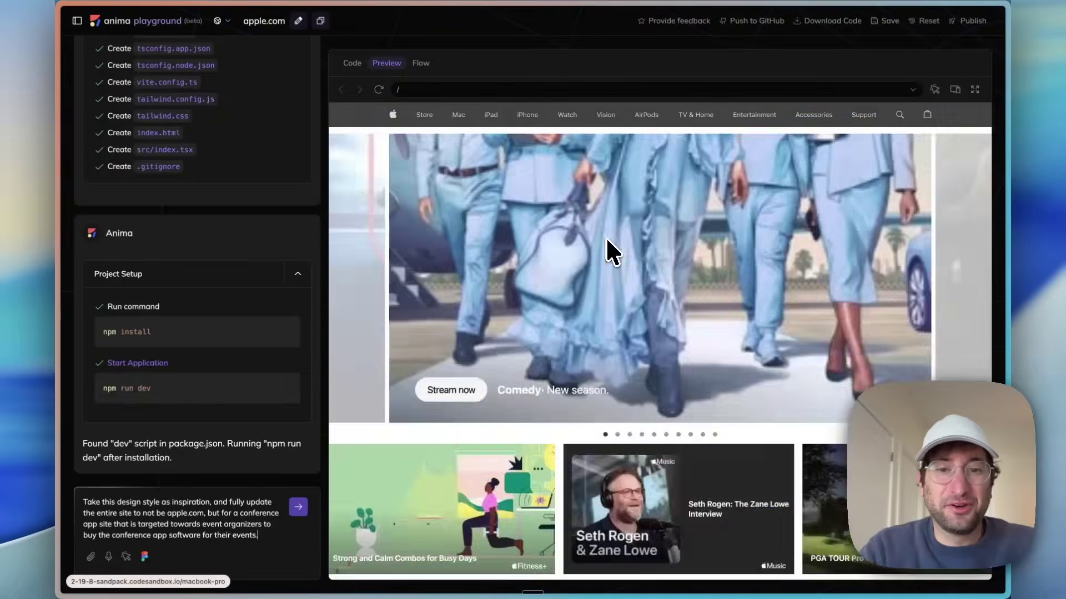
pyautogui.scroll(20, 607, 242)
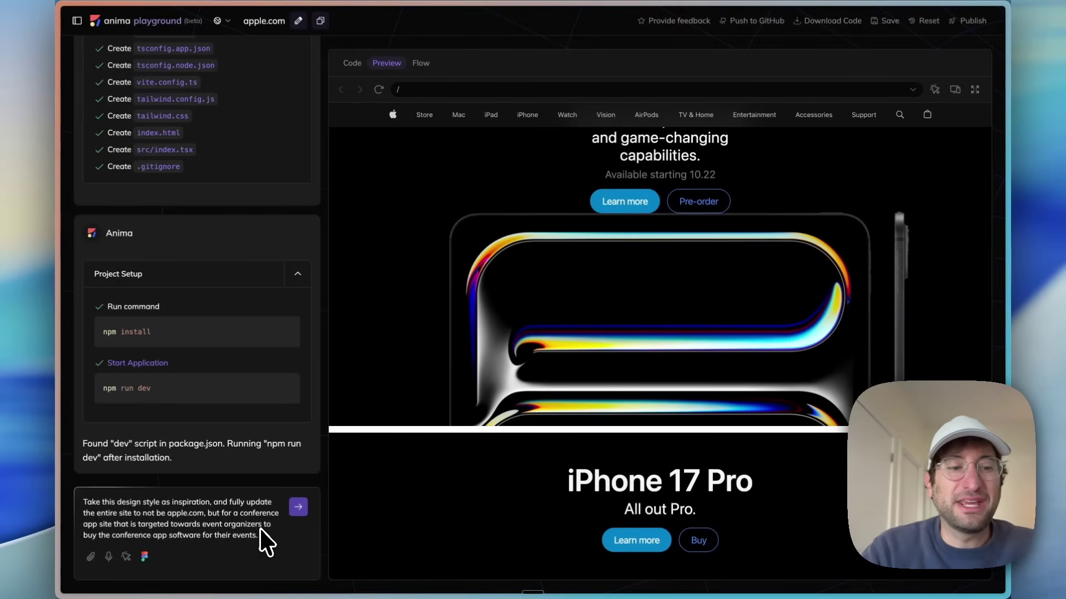
pyautogui.press('Return')
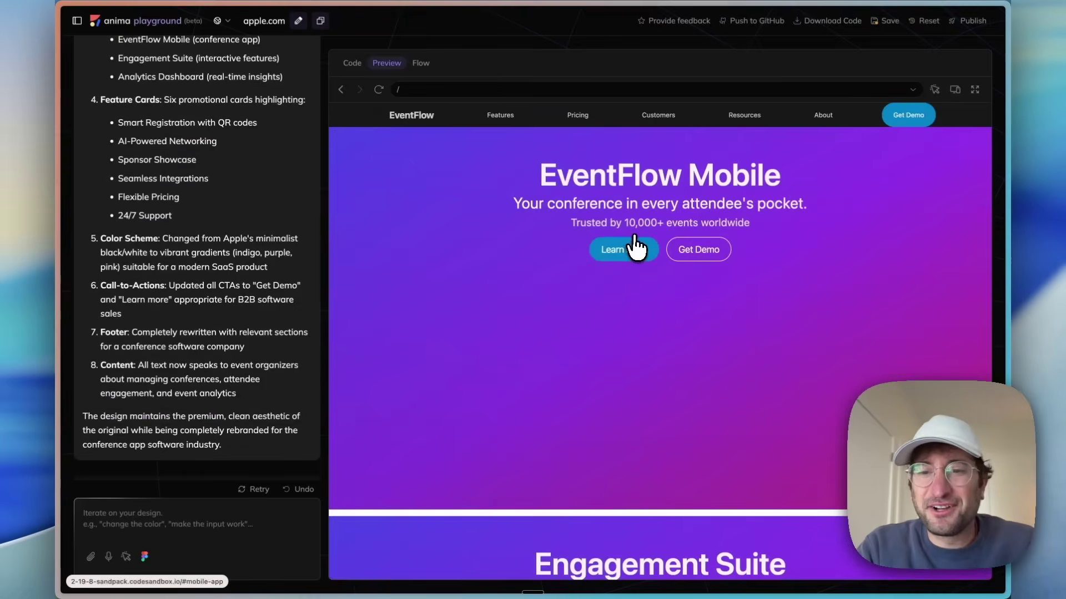
pyautogui.scroll(-2, 517, 225)
pyautogui.scroll(2, 502, 224)
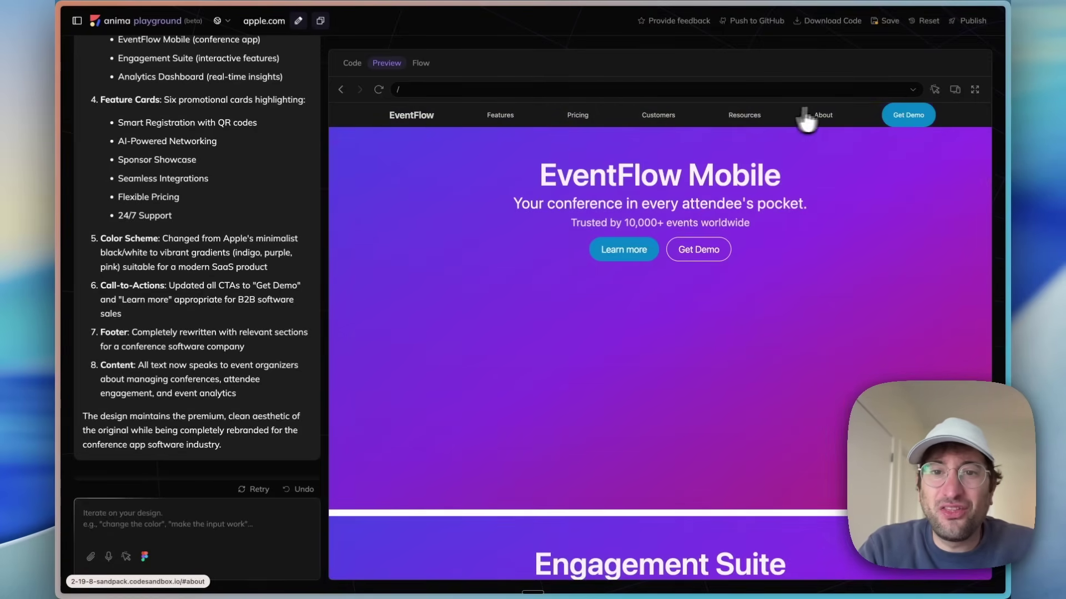
pyautogui.scroll(-3, 534, 225)
pyautogui.scroll(3, 530, 216)
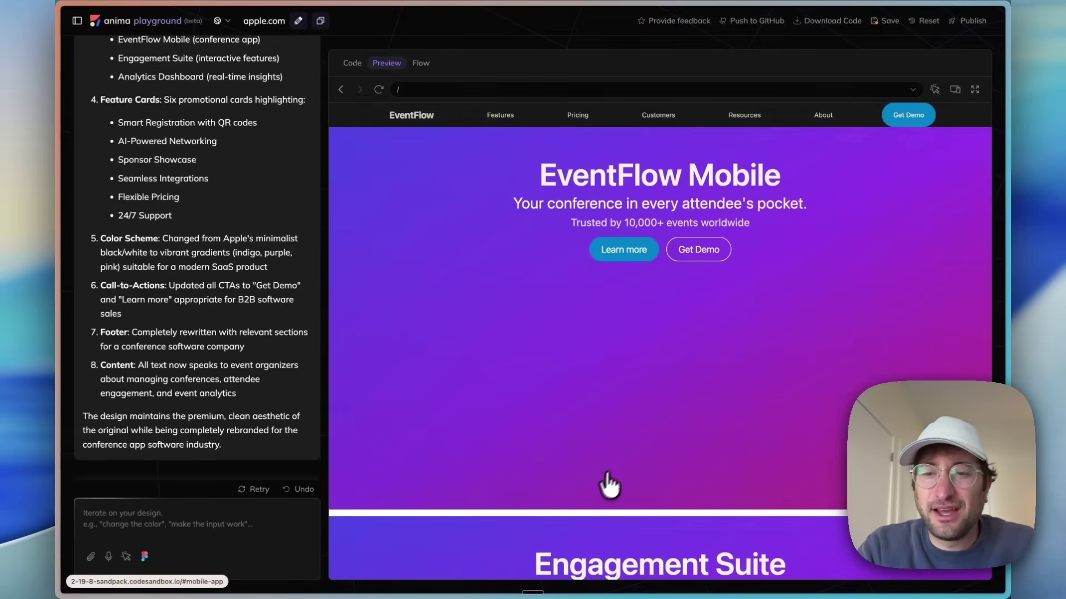
pyautogui.scroll(-5, 616, 433)
pyautogui.scroll(5, 711, 255)
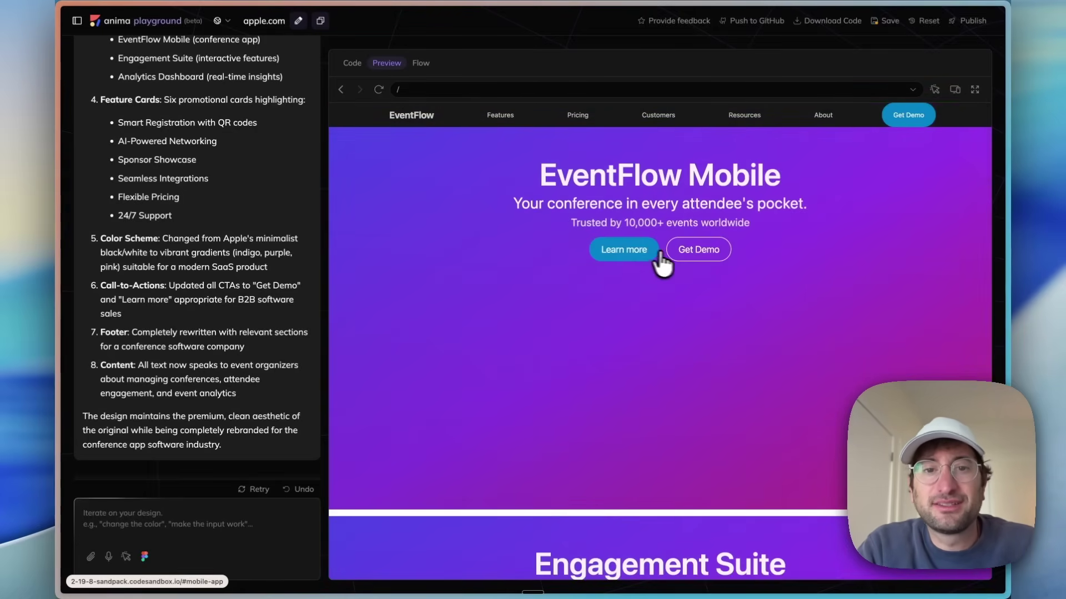
pyautogui.scroll(-5, 532, 310)
pyautogui.scroll(5, 757, 298)
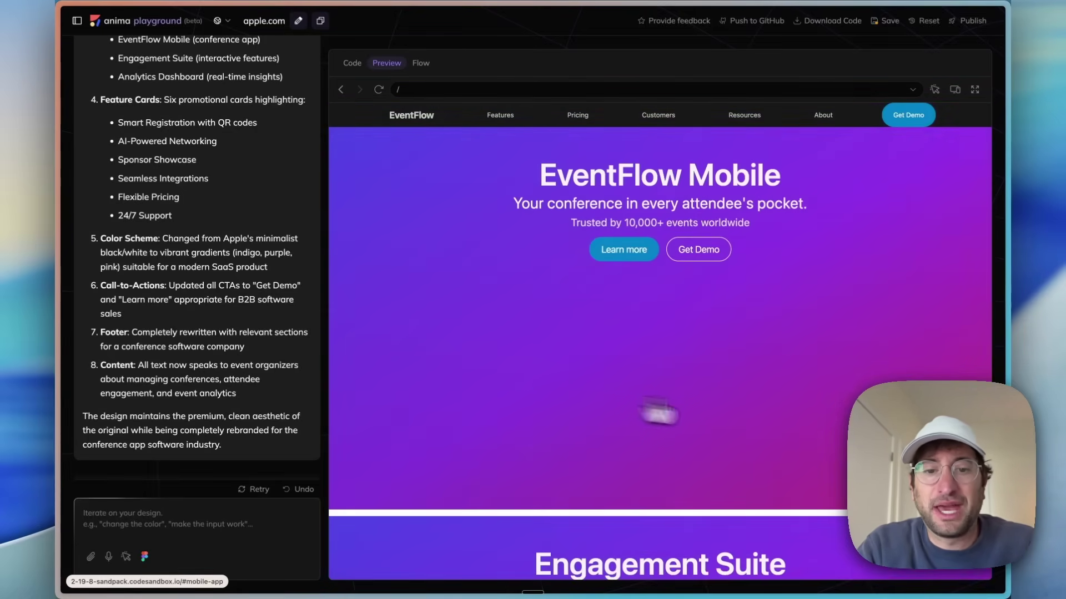
pyautogui.scroll(-10, 656, 416)
pyautogui.scroll(3, 772, 333)
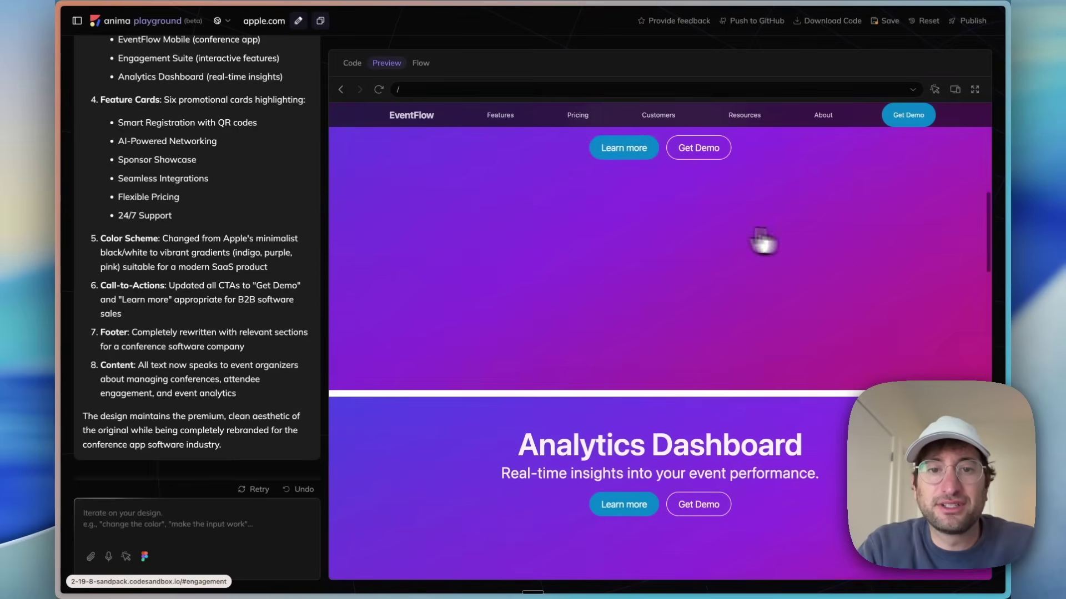
pyautogui.scroll(-10, 711, 300)
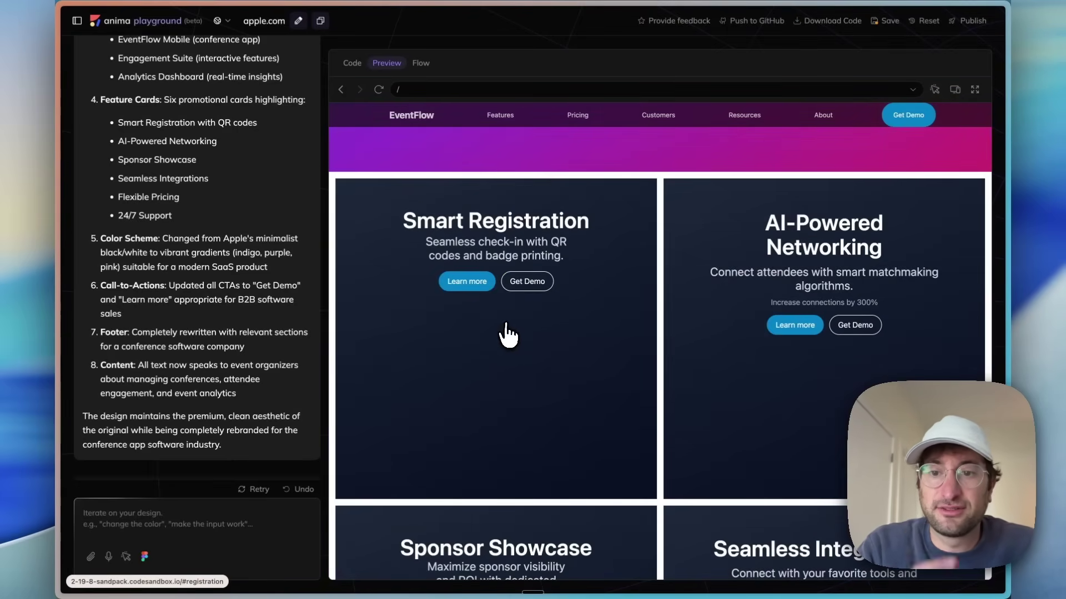
pyautogui.scroll(-15, 508, 333)
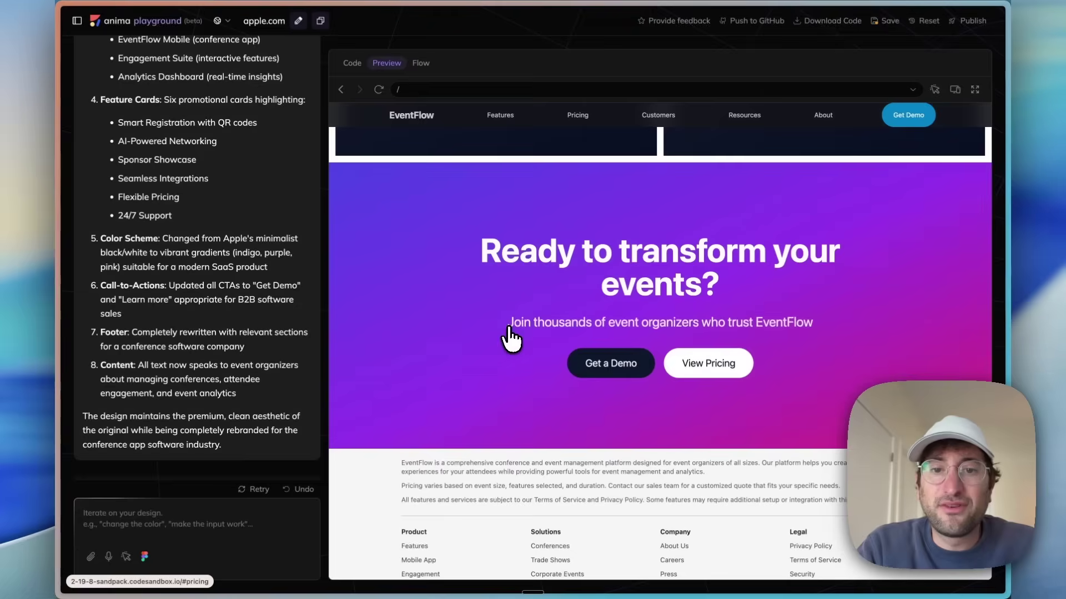
pyautogui.scroll(20, 508, 333)
pyautogui.scroll(-20, 518, 448)
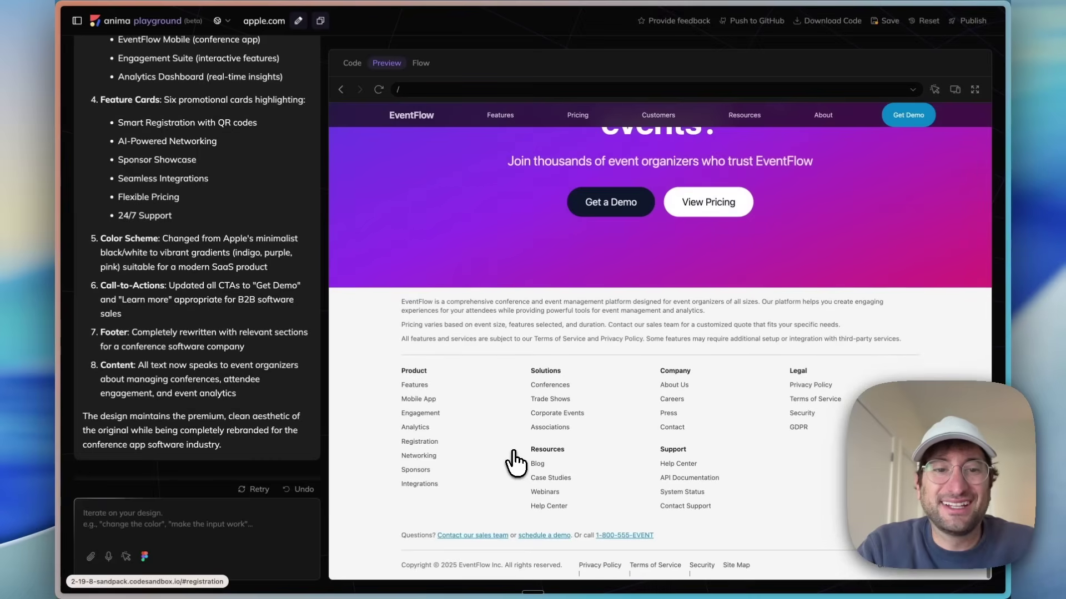
# - Ask the chat to replace the purple/pink color scheme with soft blue pastel gradients
pyautogui.click(541, 327)
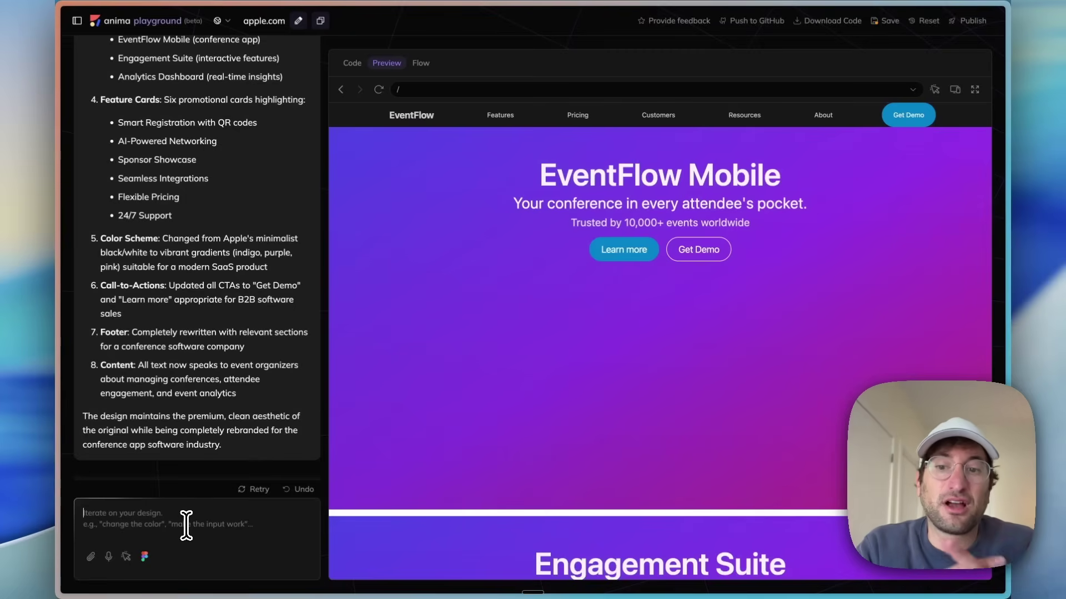
pyautogui.write("I don't k")
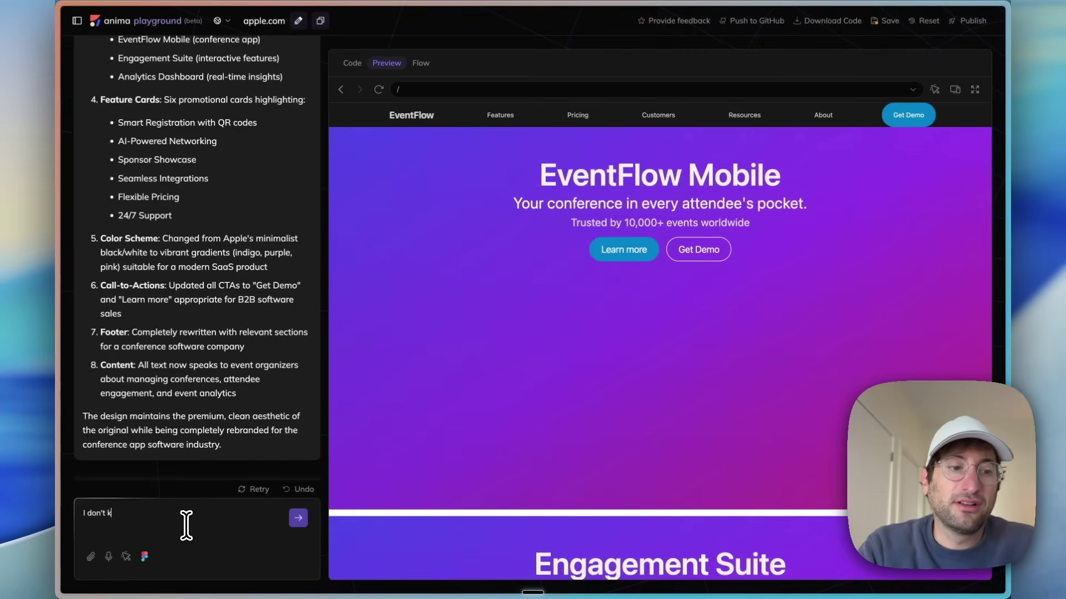
pyautogui.write('n')
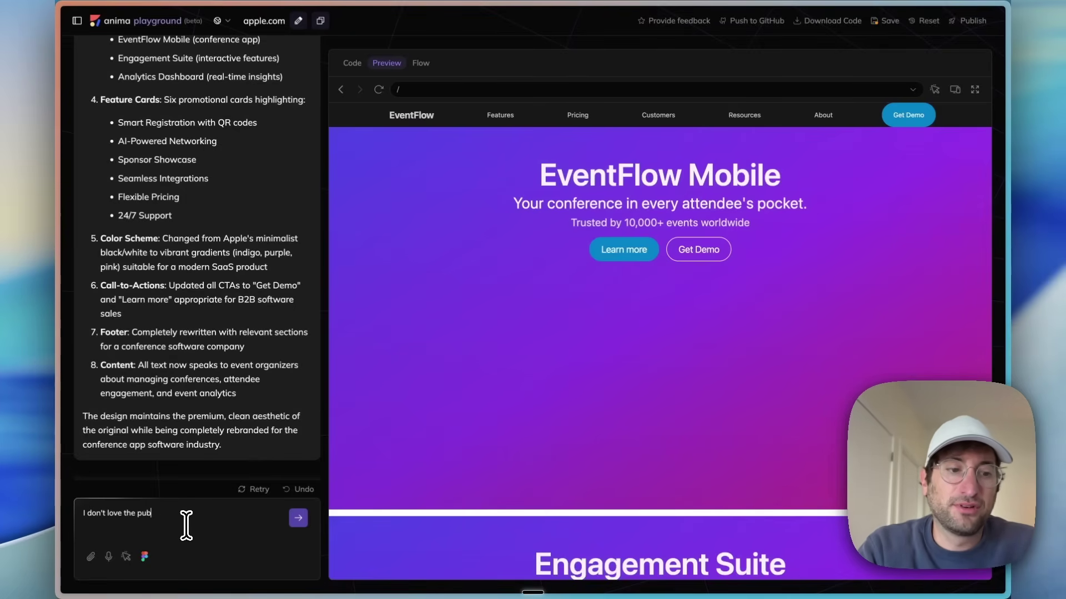
pyautogui.write('ve the purple/pink color scheme. can we')
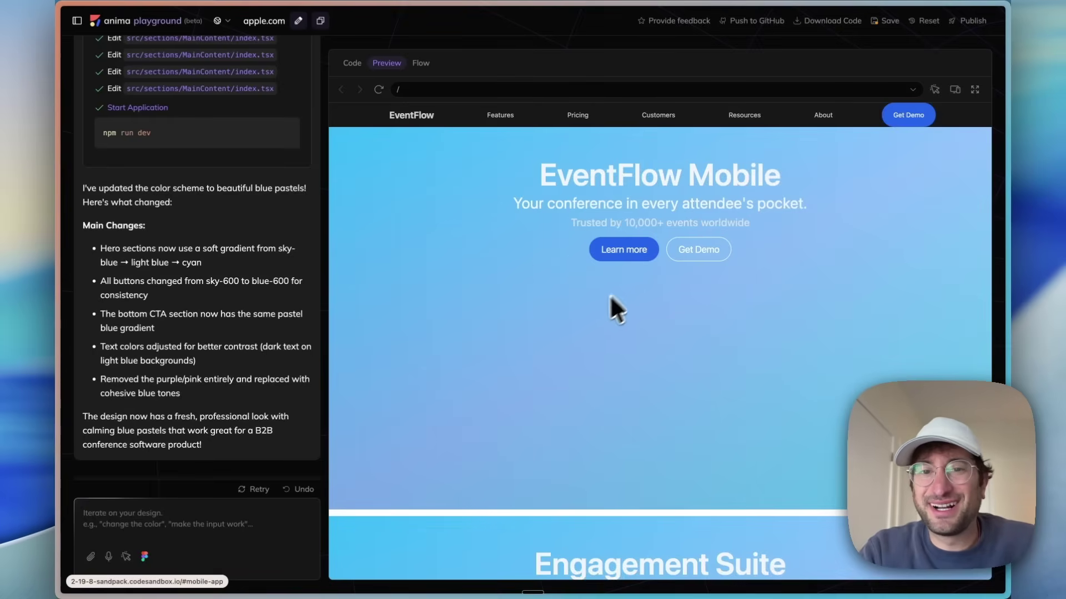
pyautogui.scroll(-5, 643, 309)
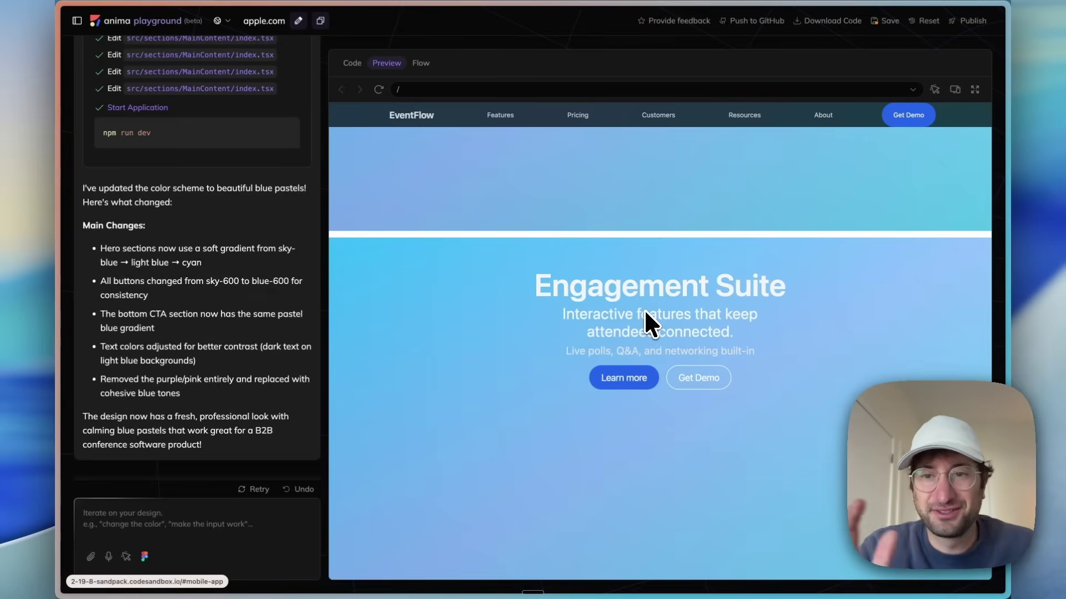
pyautogui.scroll(-5, 644, 308)
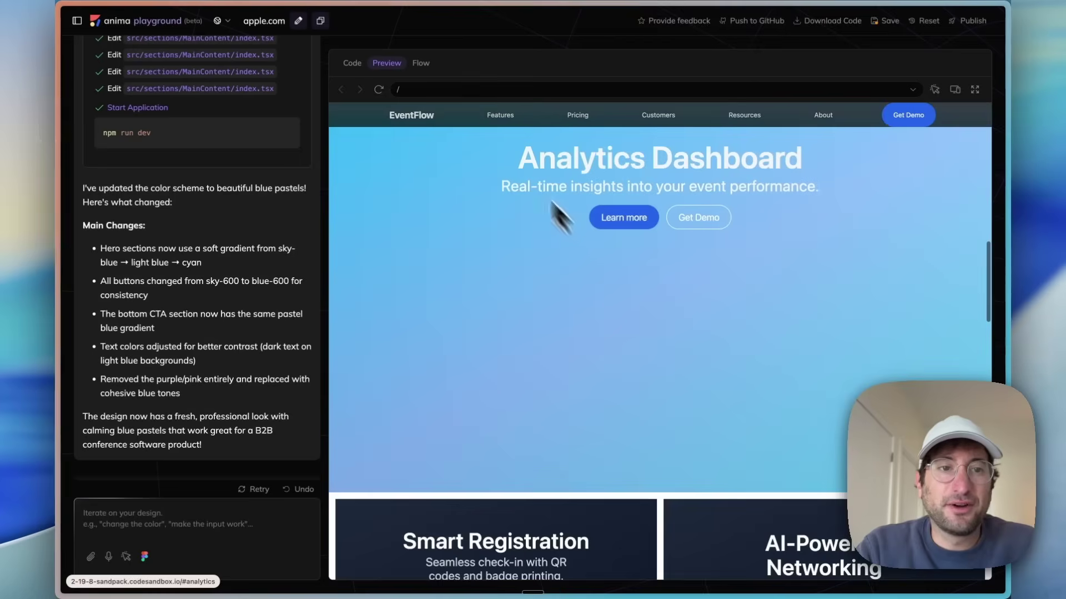
# - Browse the project's source files in the Code view and check the publishing options
pyautogui.click(354, 64)
pyautogui.scroll(-5, 399, 278)
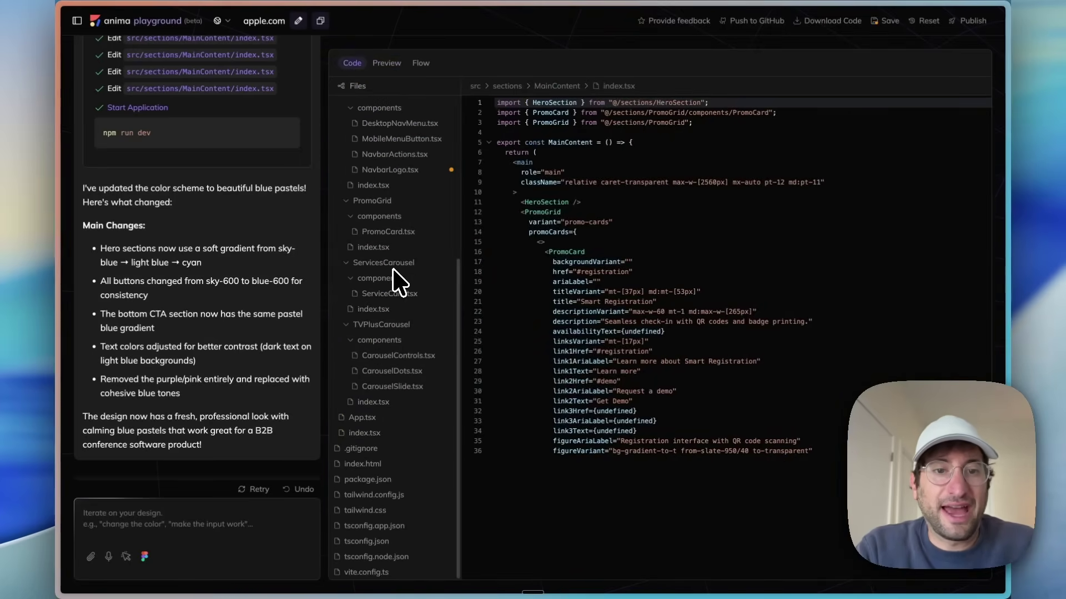
pyautogui.scroll(5, 398, 278)
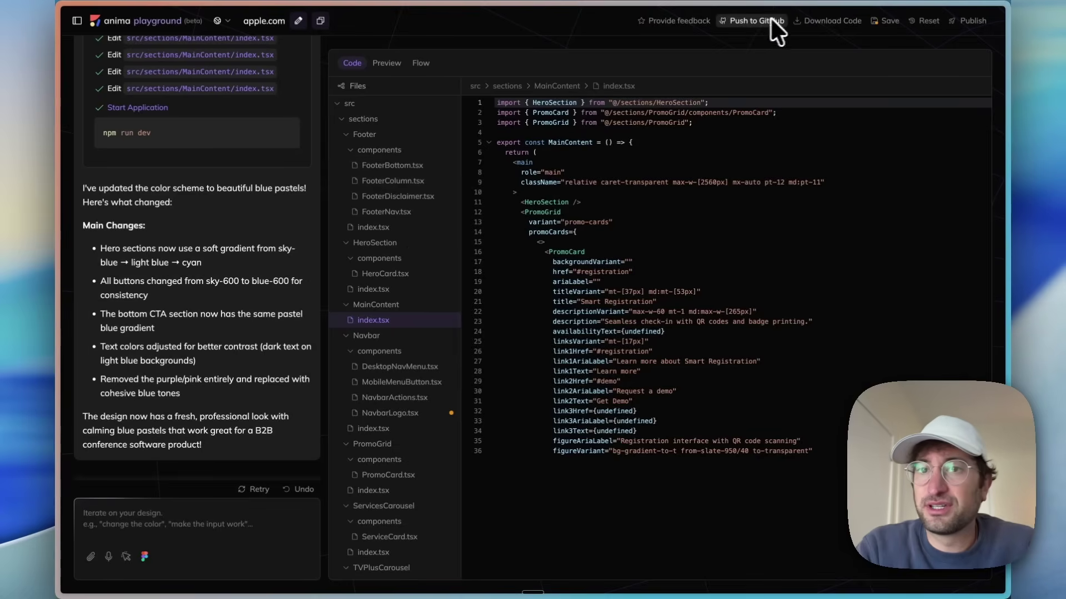
pyautogui.click(944, 25)
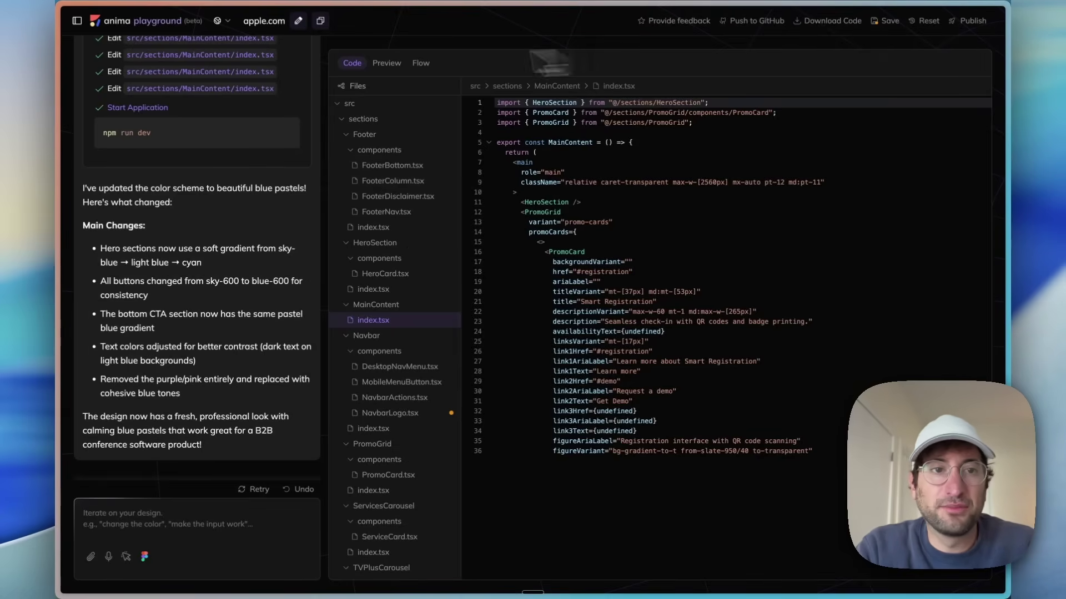
# - Return to the Preview and scroll through the blue pastel EventFlow page
pyautogui.click(387, 64)
pyautogui.scroll(-15, 476, 369)
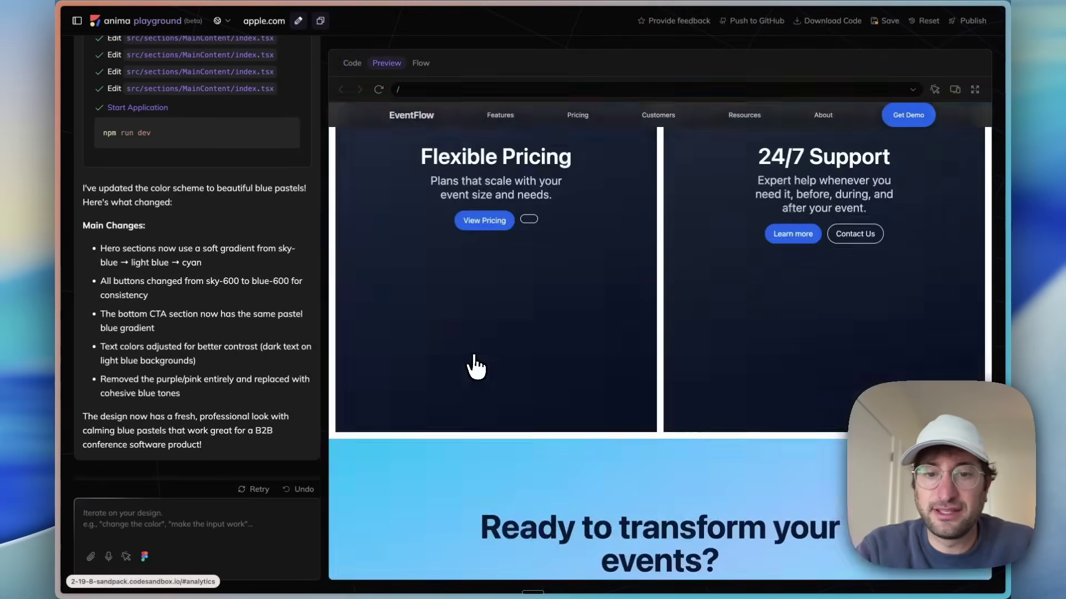
pyautogui.scroll(15, 475, 371)
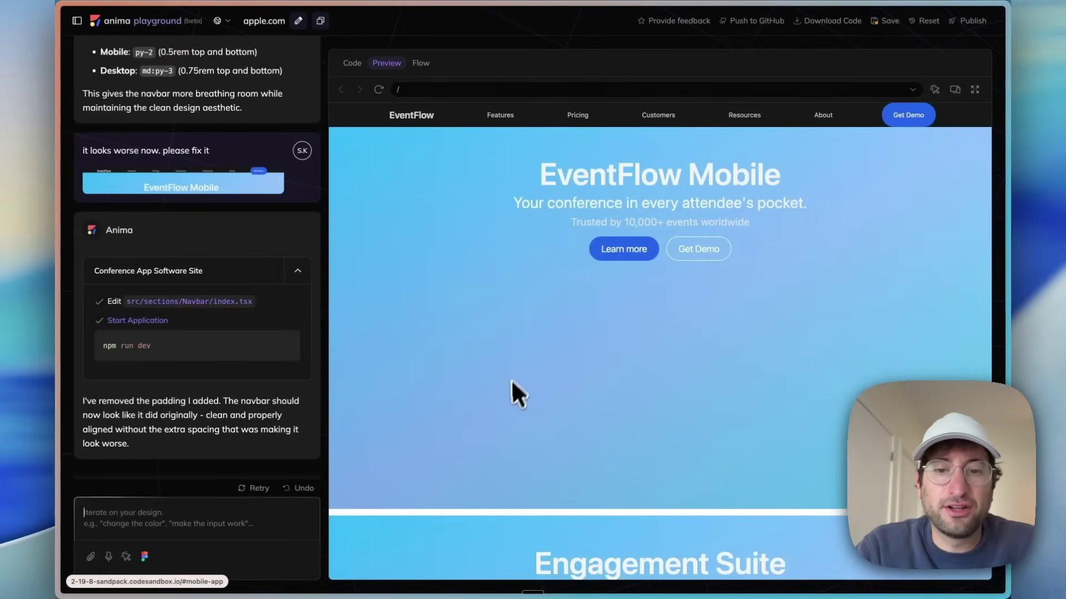
pyautogui.scroll(-10, 511, 388)
pyautogui.scroll(10, 528, 290)
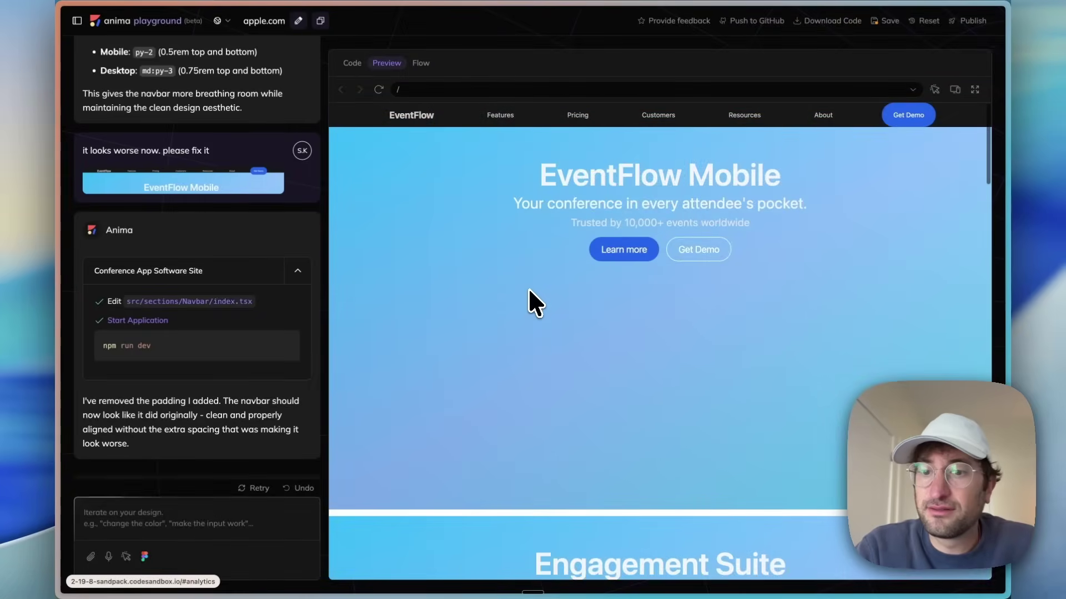